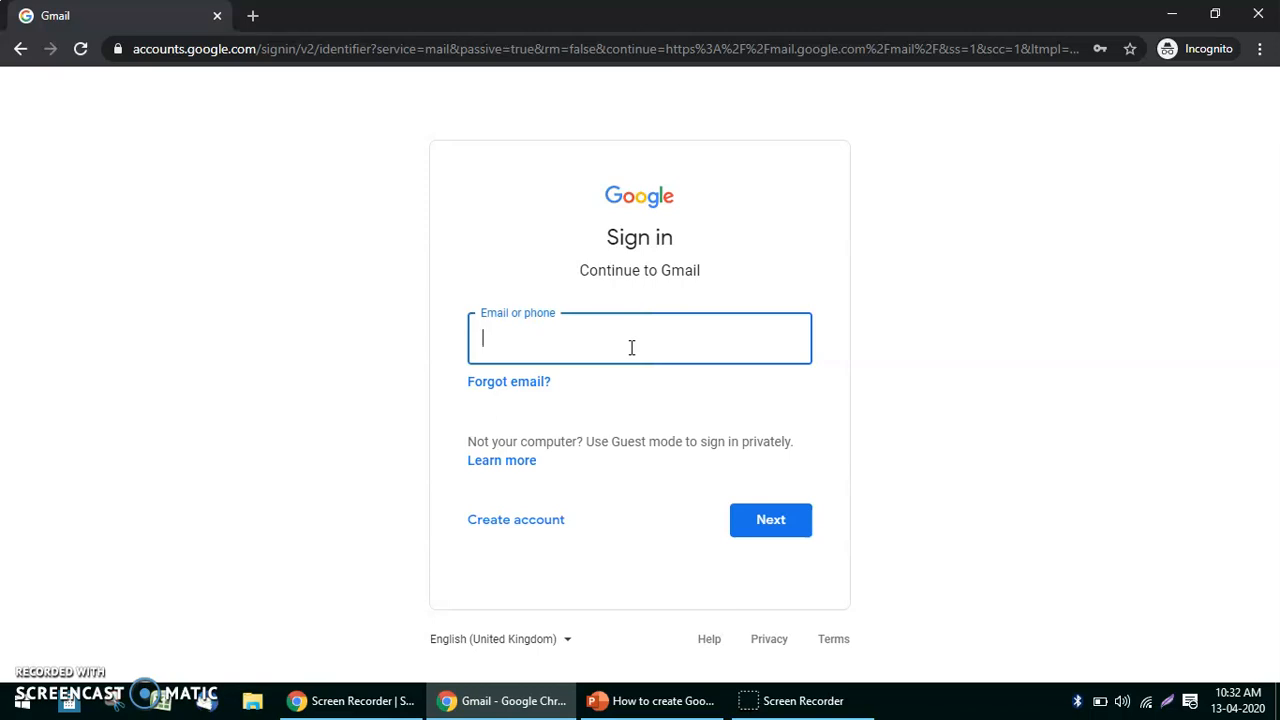
# Sign in to Gmail with the saved college account and its saved password, then open a new browser tab.
pyautogui.click(631, 347)
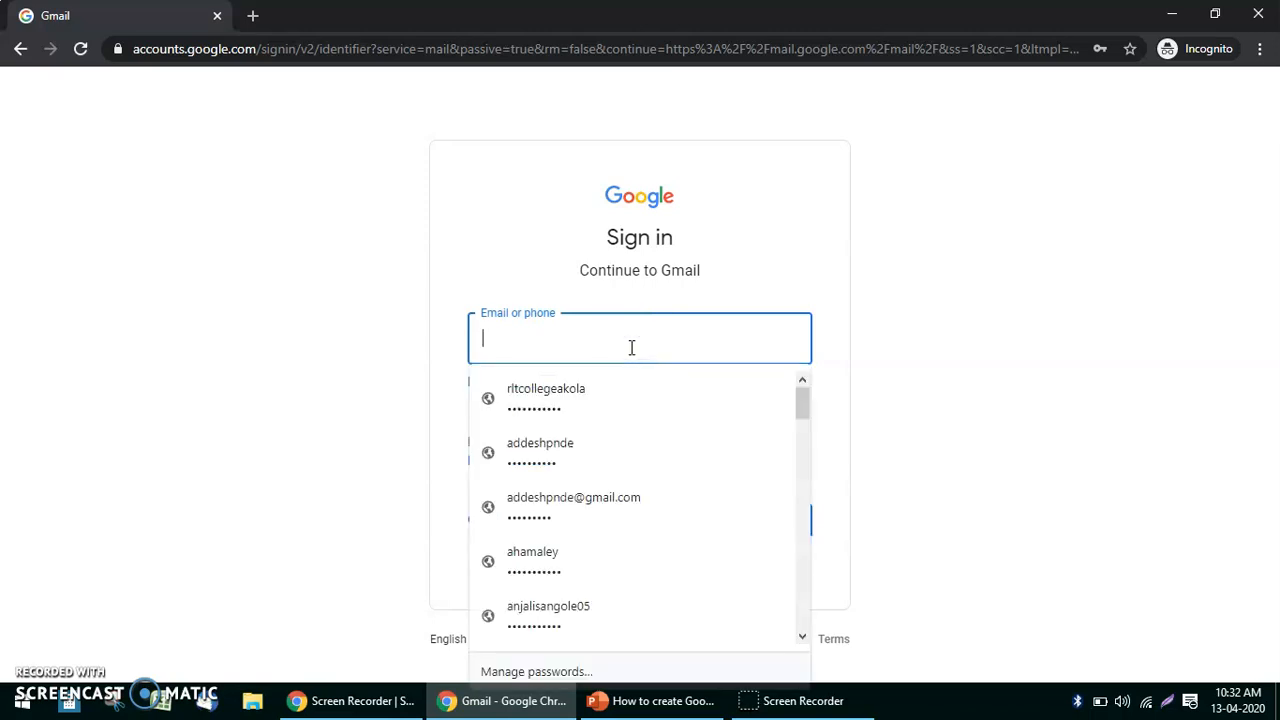
pyautogui.click(614, 388)
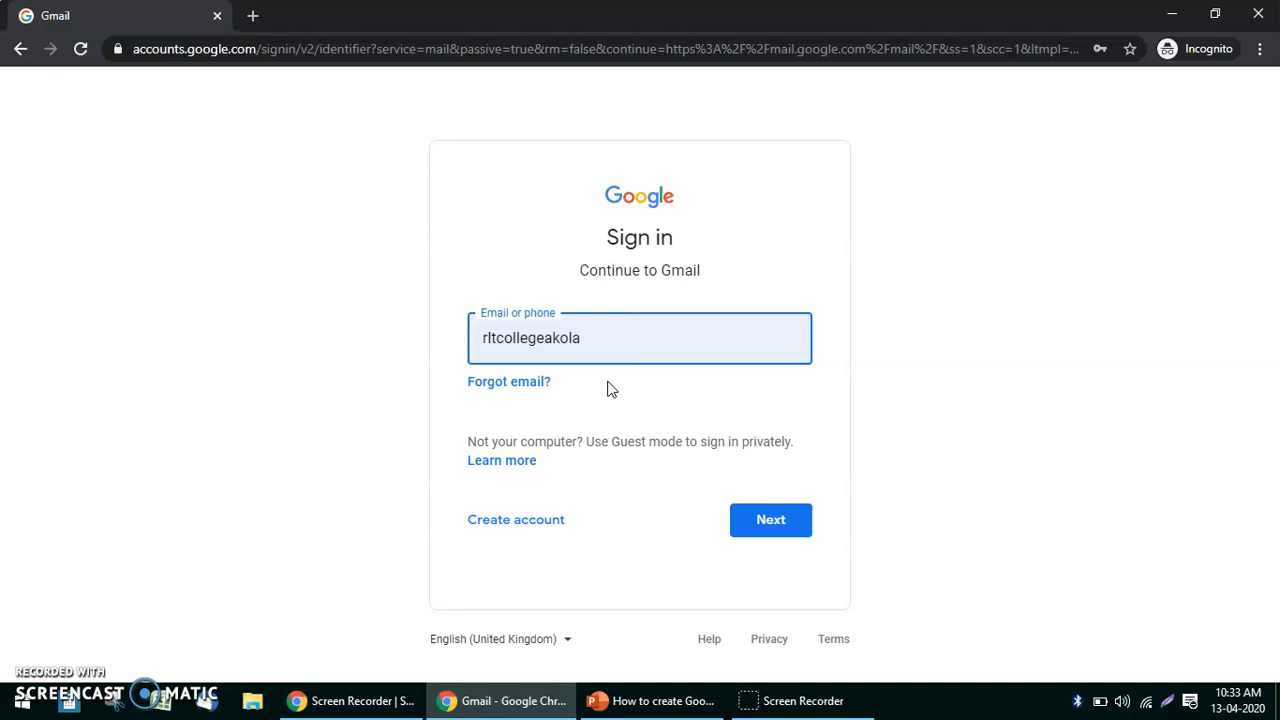
pyautogui.click(796, 522)
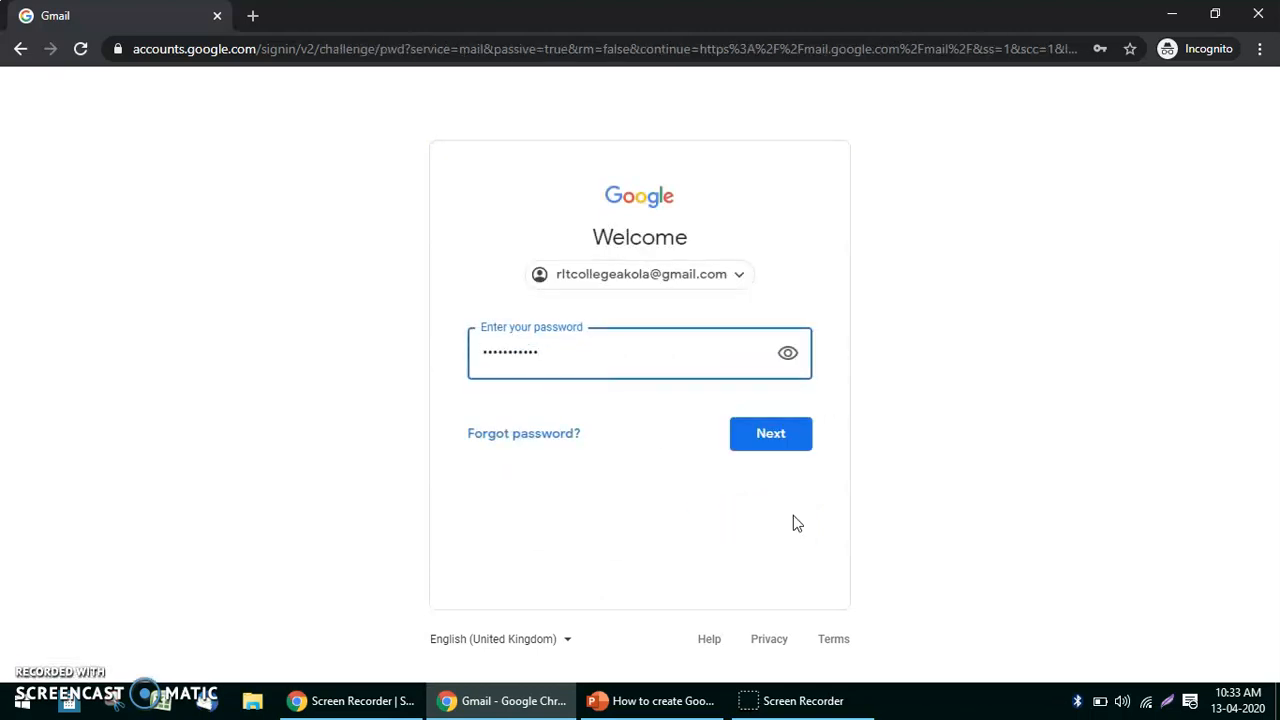
pyautogui.click(768, 440)
pyautogui.click(768, 440)
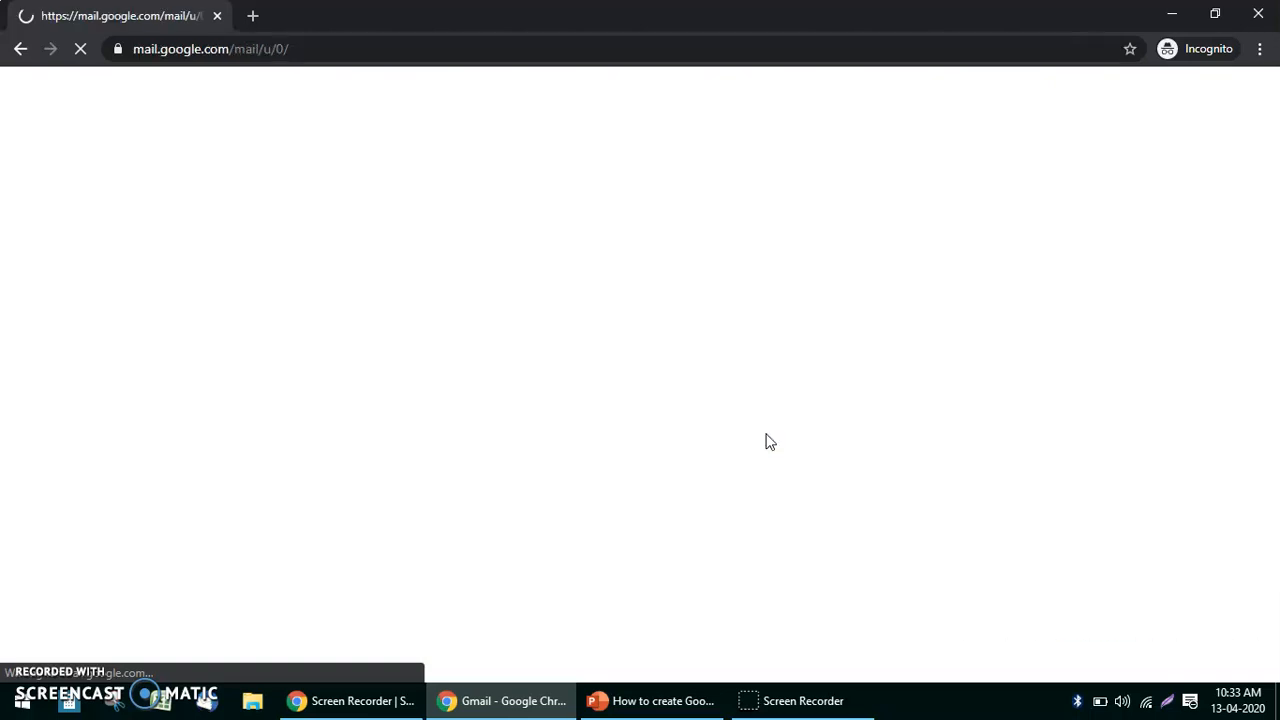
pyautogui.click(451, 228)
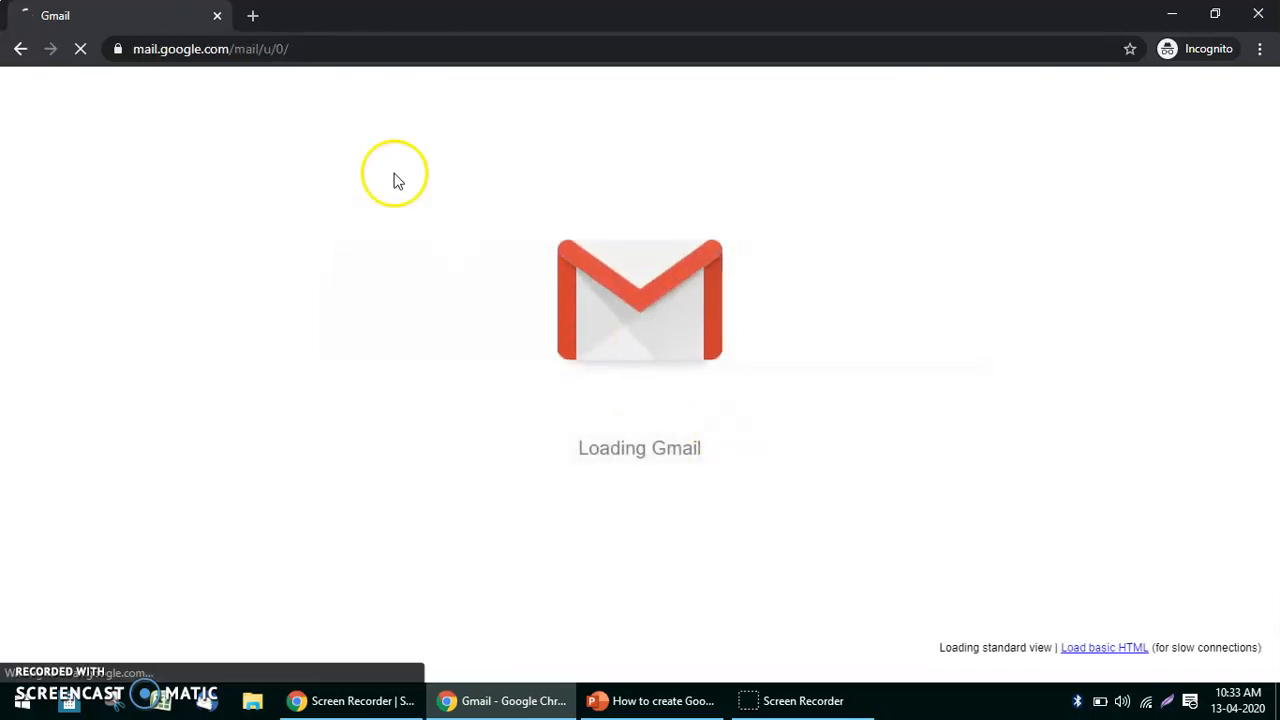
pyautogui.click(252, 15)
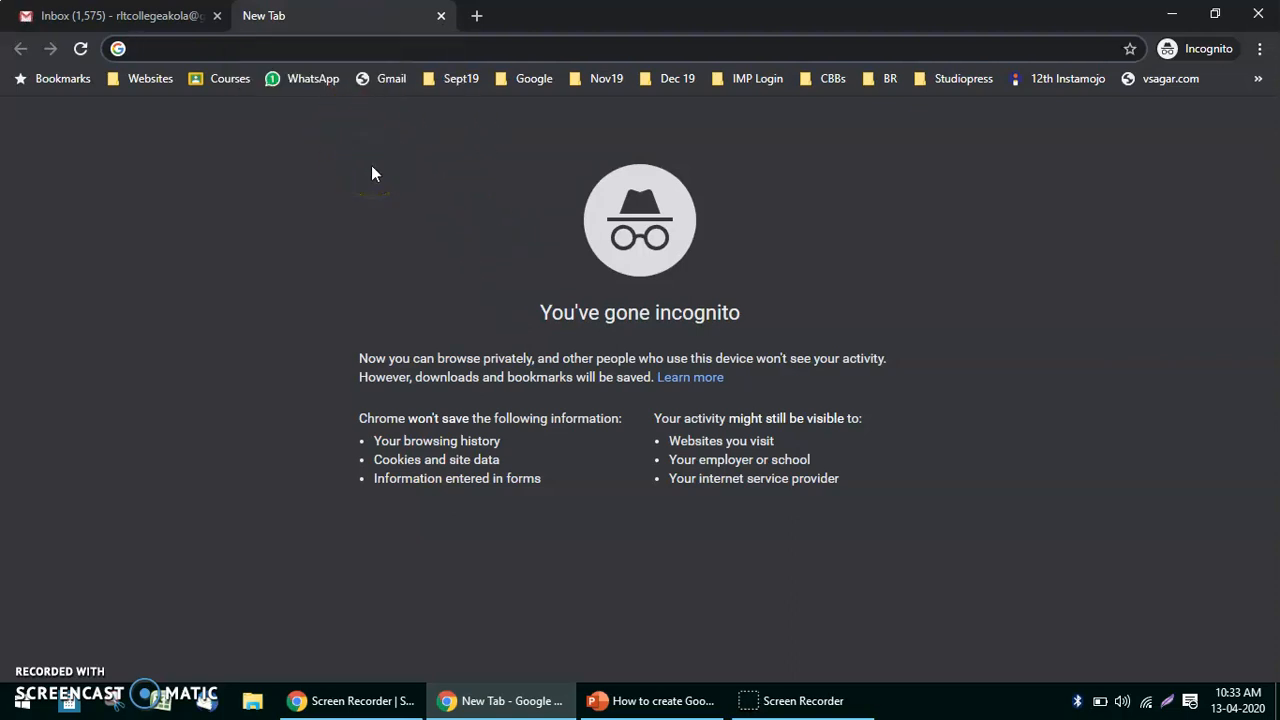
# Load the Google Classroom home page by accepting the 'cla' address-bar suggestion, minus the trailing 'h'.
pyautogui.write('classroom.google.com/h')
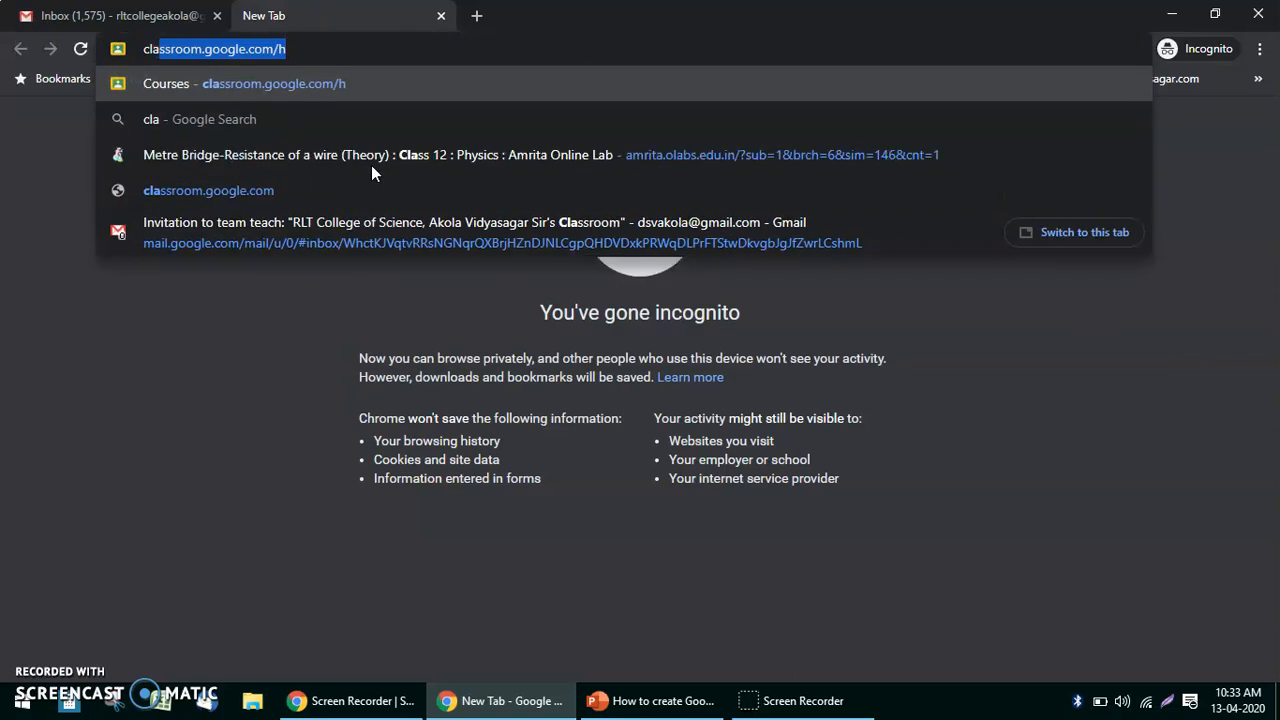
pyautogui.press('Right')
pyautogui.press('BackSpace')
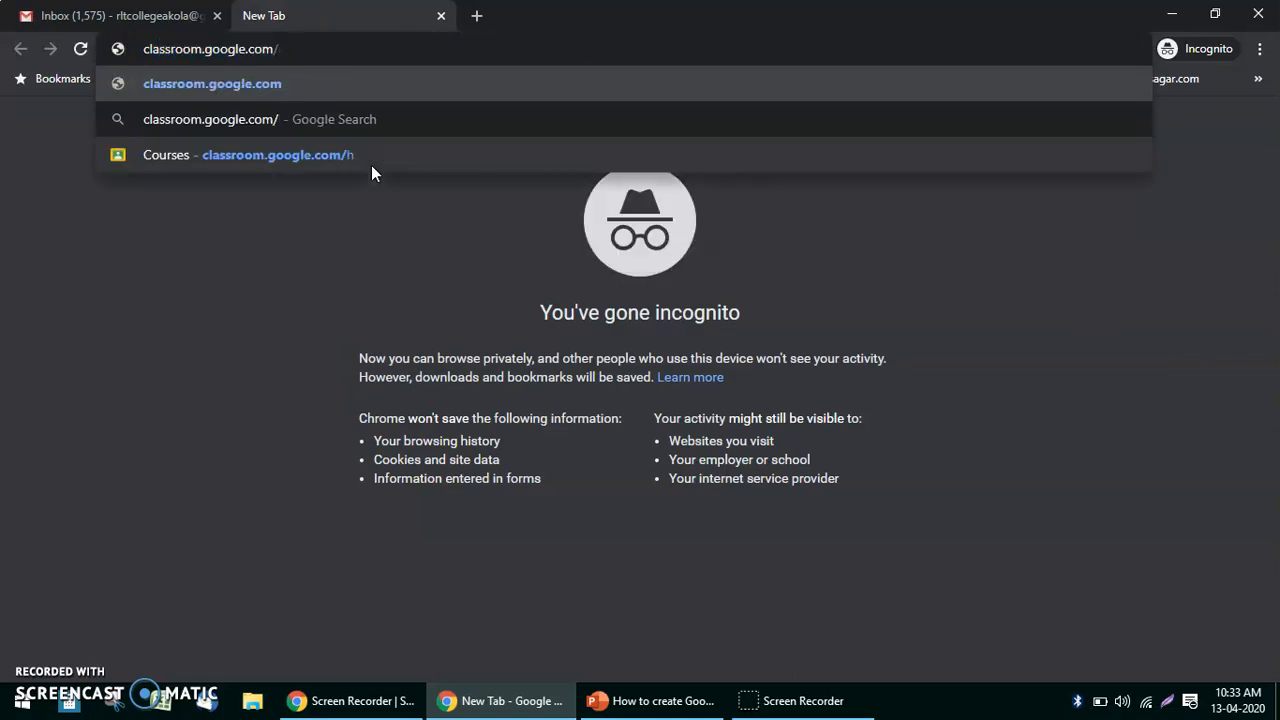
pyautogui.press('Return')
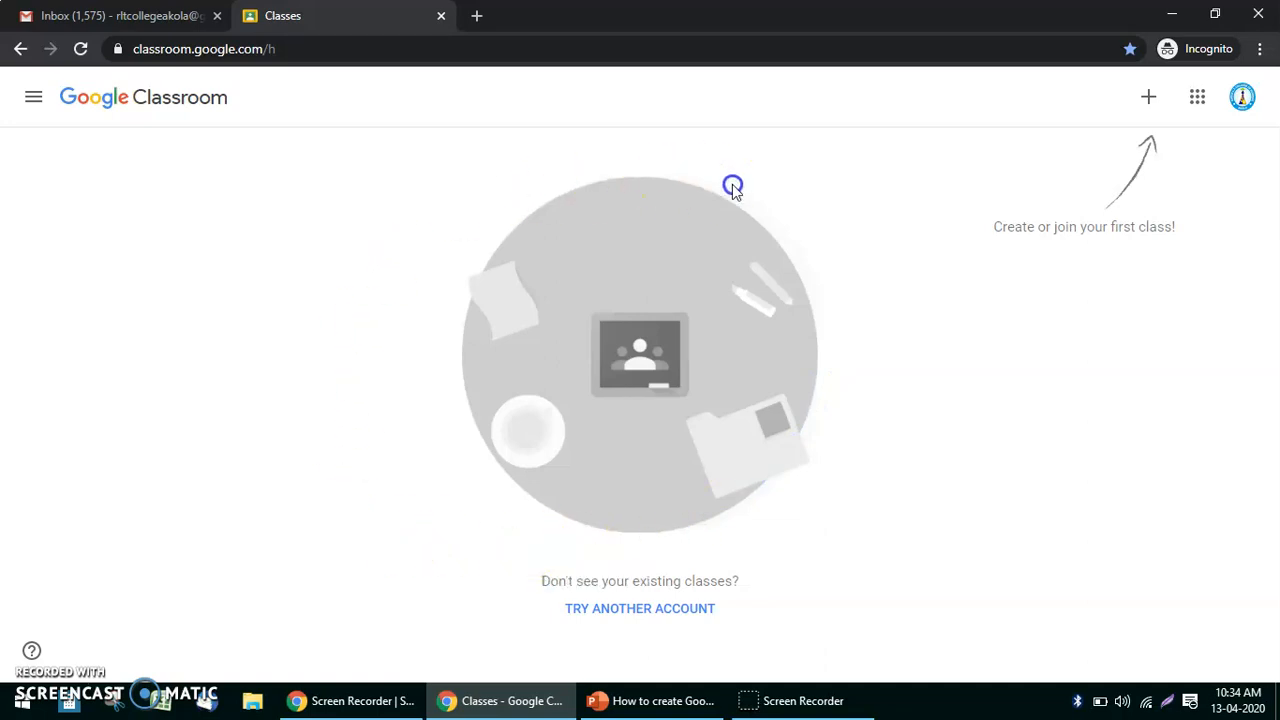
# Select and then deselect the no-classes message on the Classroom home page.
pyautogui.tripleClick(729, 580)
pyautogui.click(358, 494)
pyautogui.click(586, 137)
pyautogui.click(896, 366)
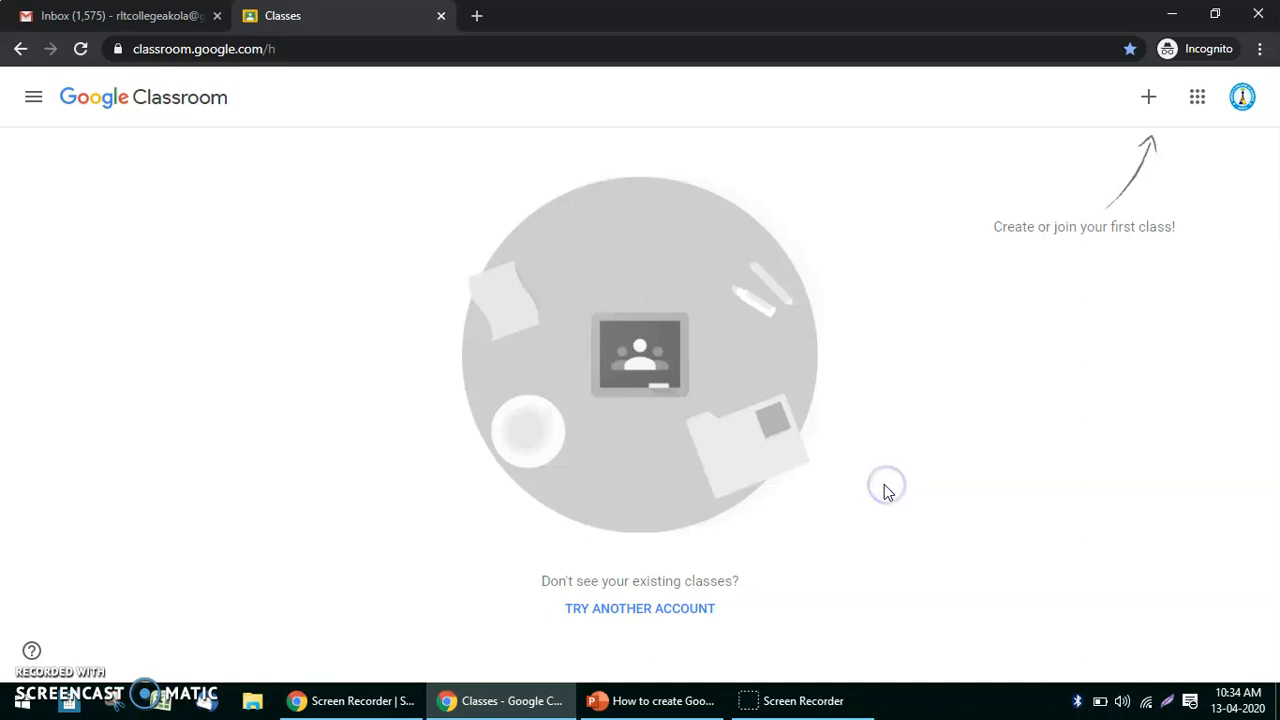
# Choose Create class and acknowledge the personal-account school-use notice.
pyautogui.click(1150, 100)
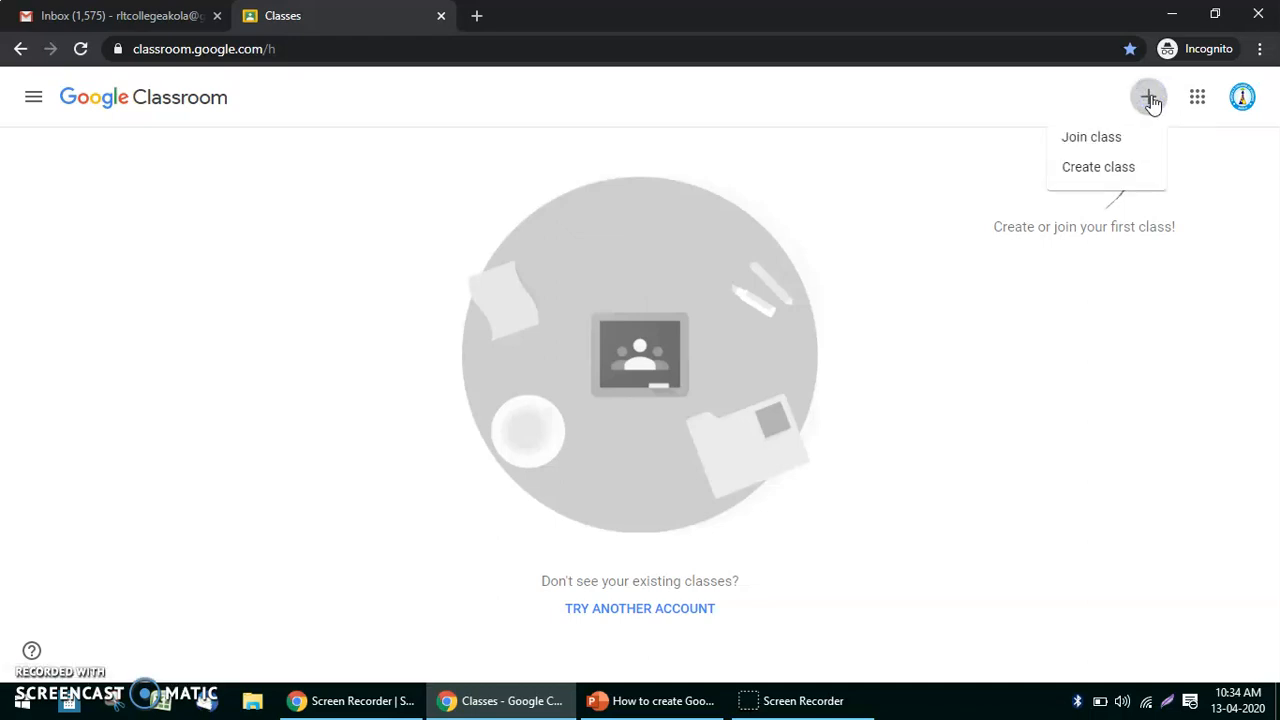
pyautogui.click(1100, 170)
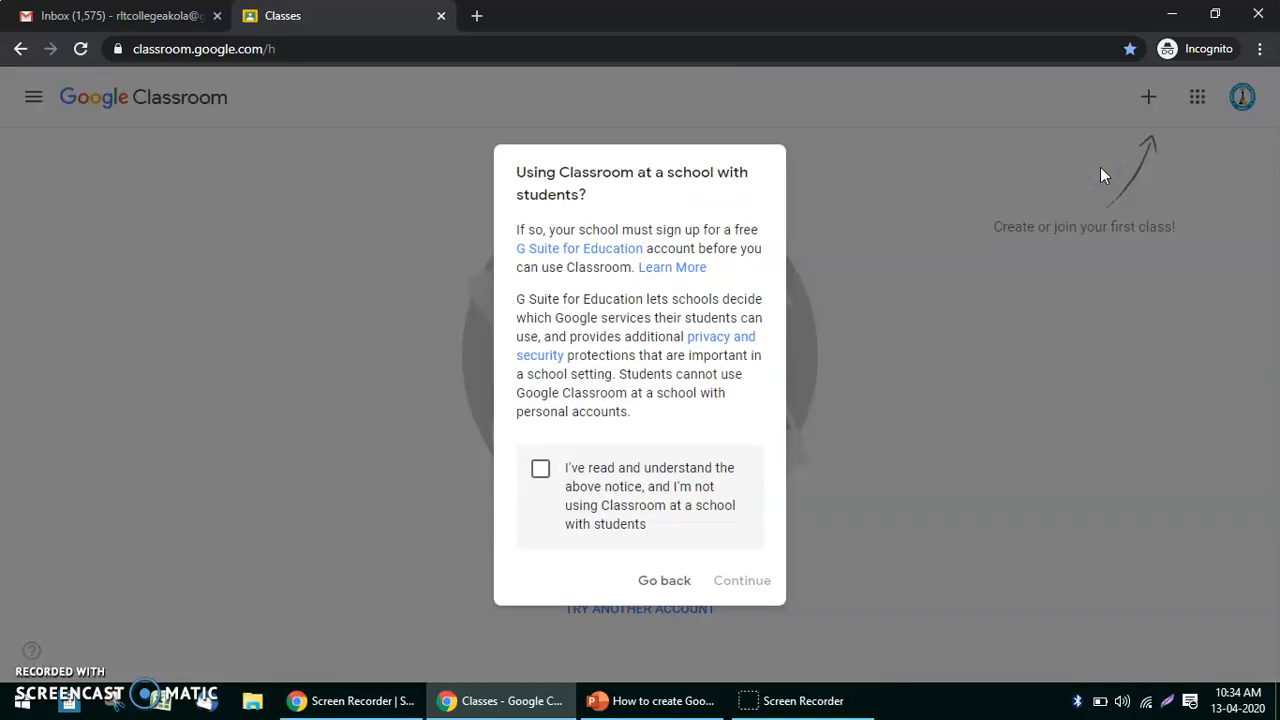
pyautogui.click(540, 469)
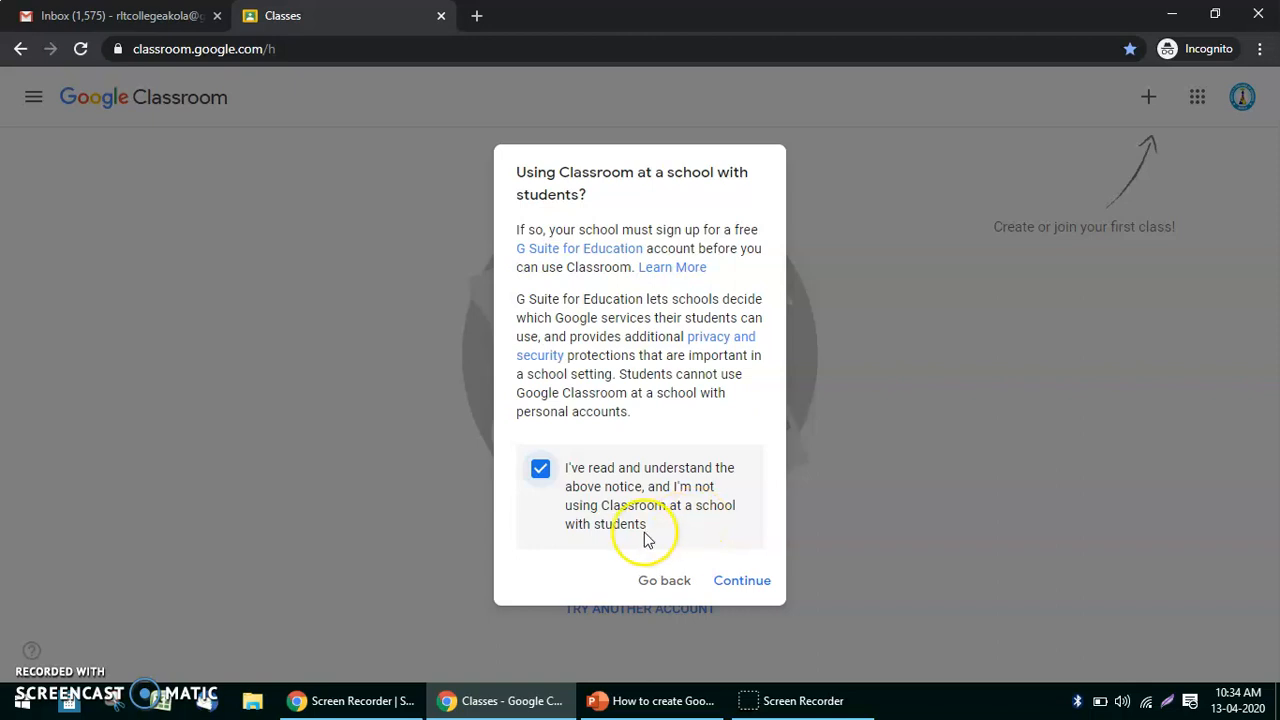
pyautogui.click(740, 580)
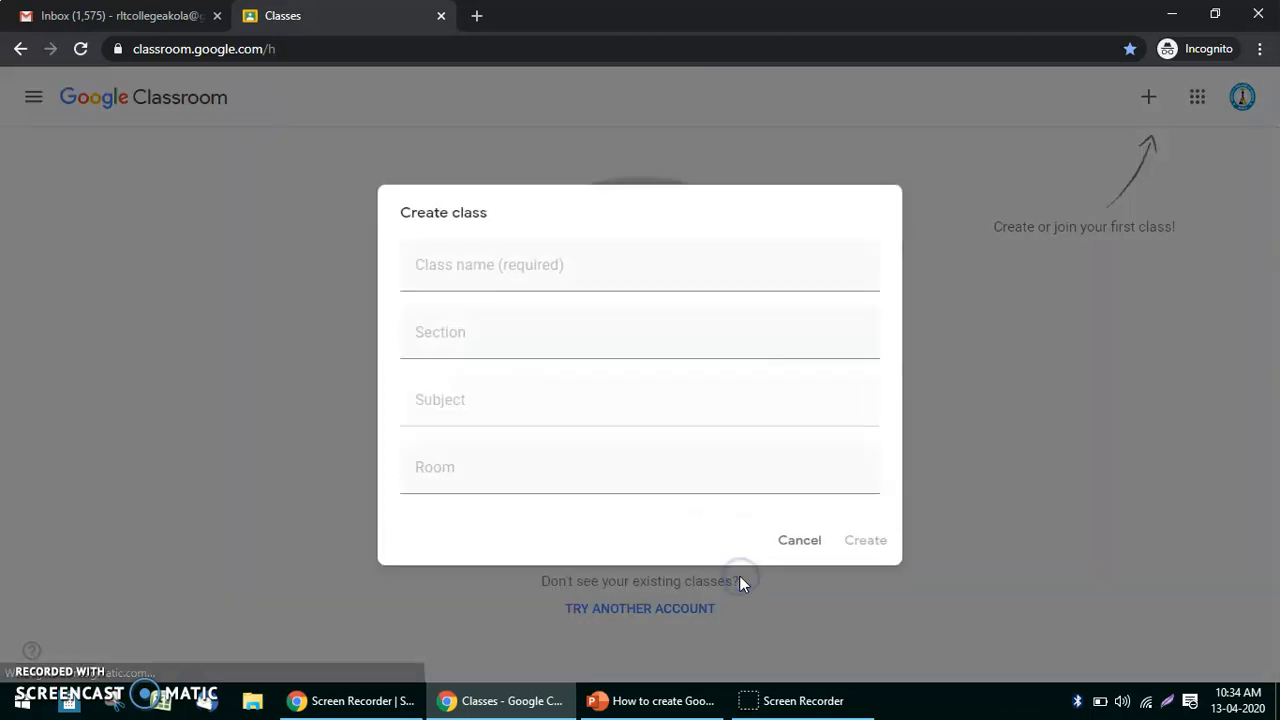
# Create class 'RLT College of Science, Akola' with the teacher's classroom as section and subject Modern Technology.
pyautogui.click(613, 287)
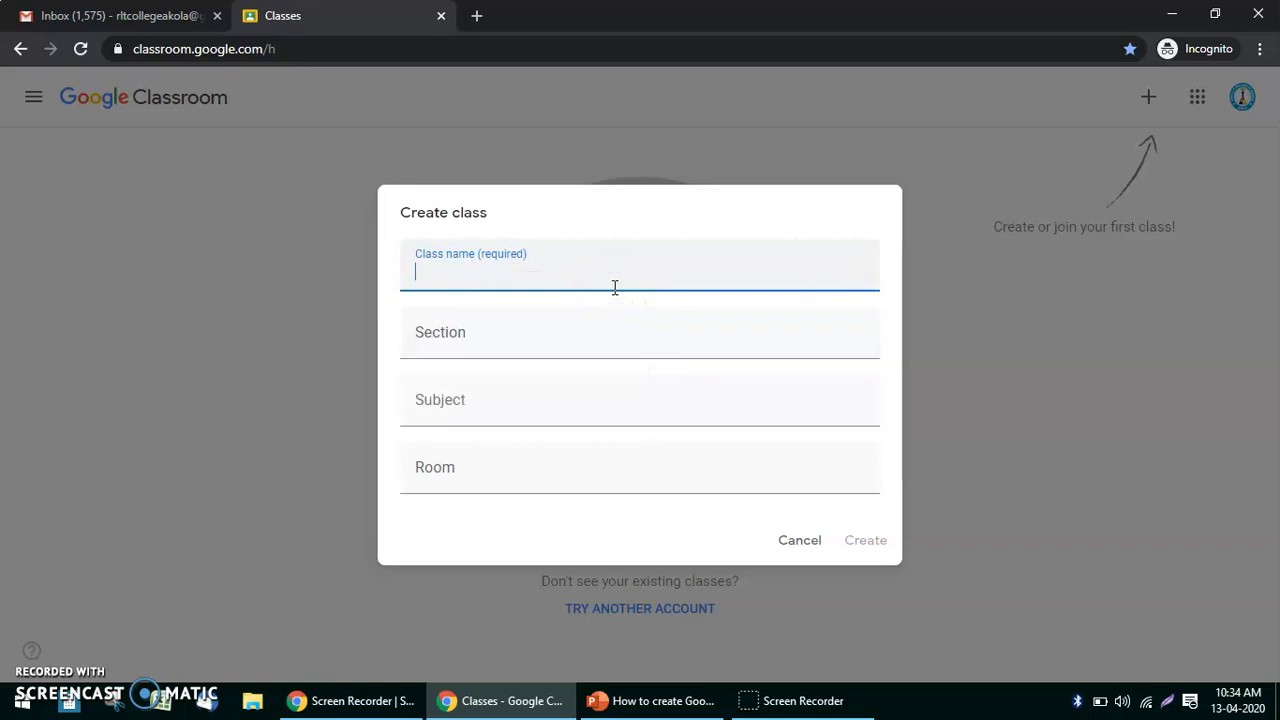
pyautogui.write('RLT College of Science, Akola')
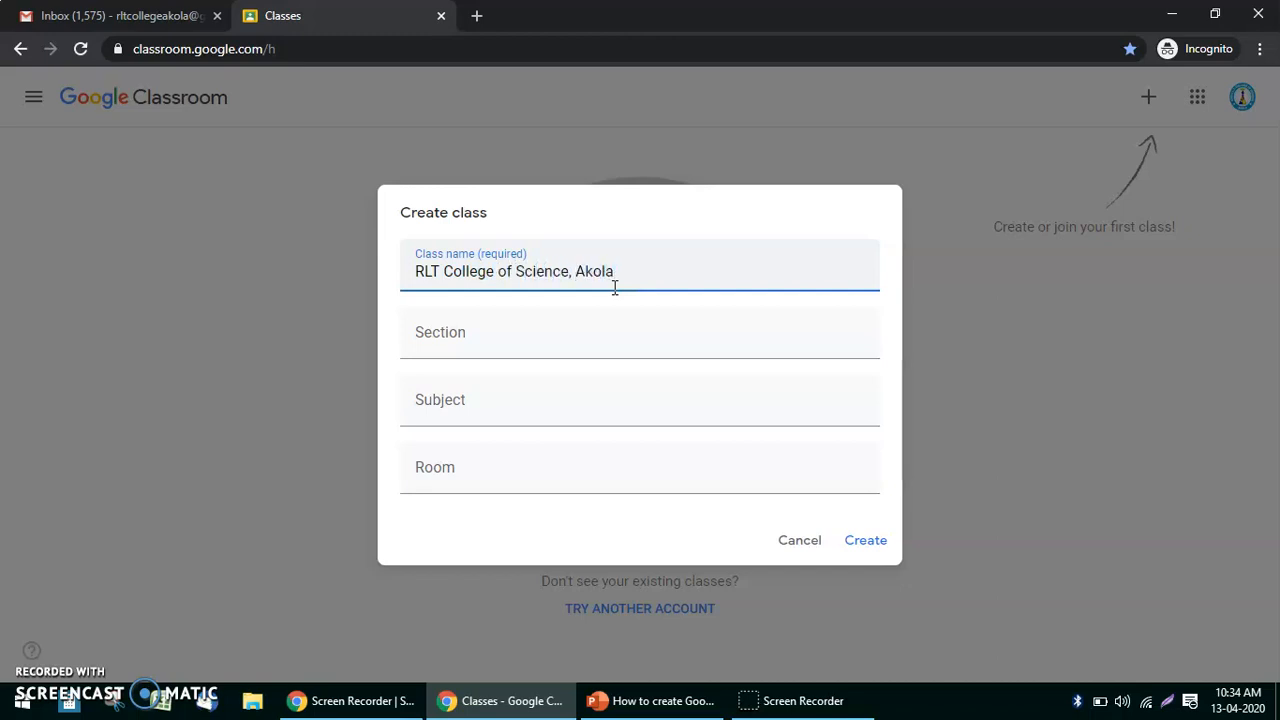
pyautogui.click(605, 333)
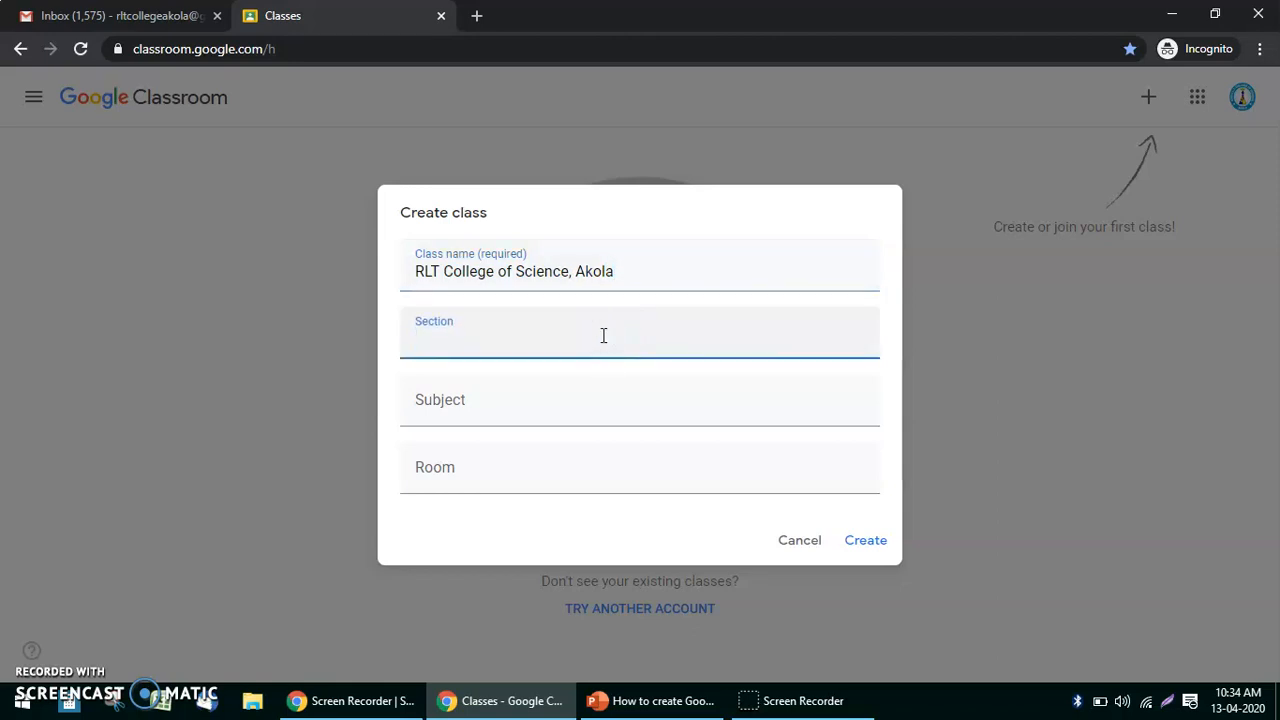
pyautogui.write('Vidyasagar Sir')
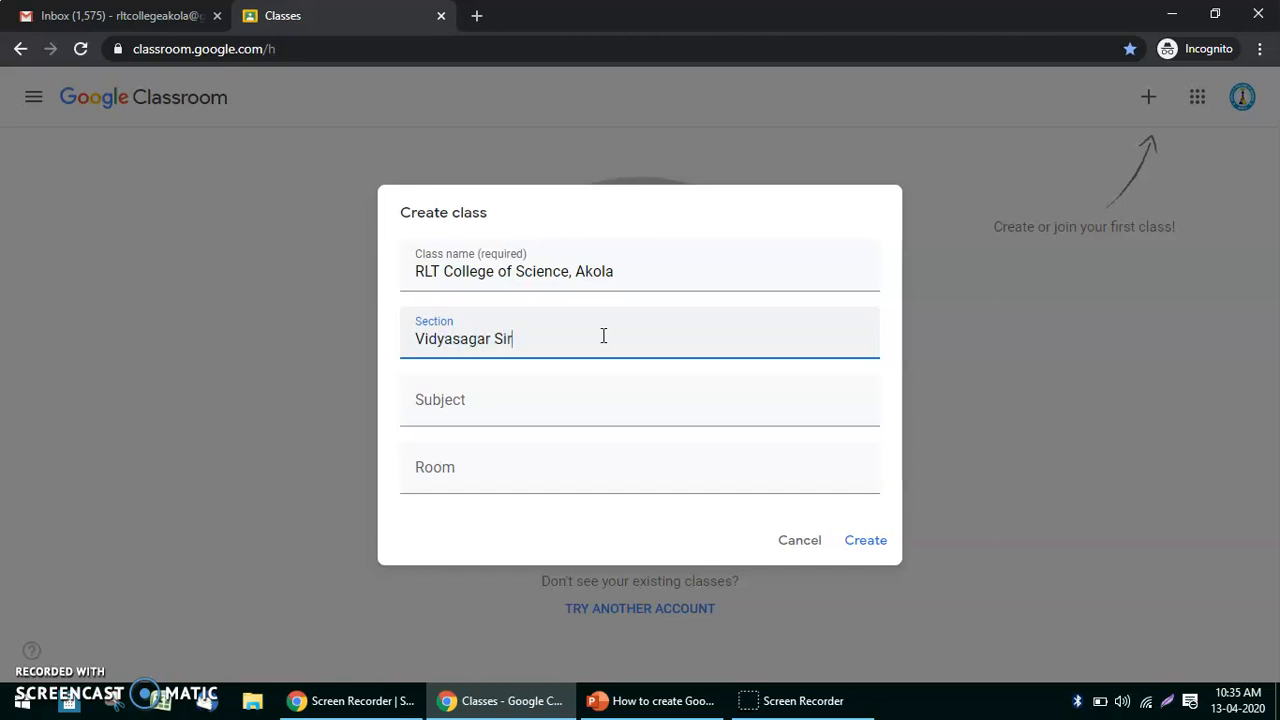
pyautogui.write("'s Classroom")
pyautogui.press('Tab')
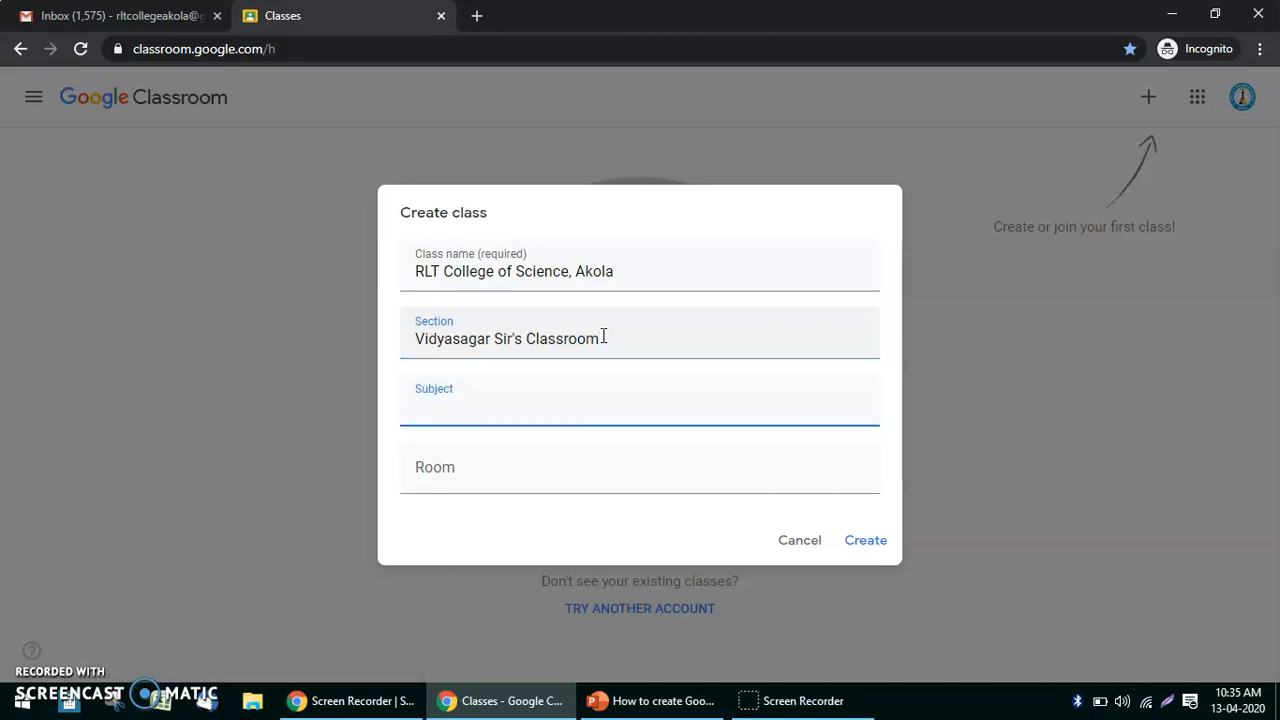
pyautogui.write('Modern Technology')
pyautogui.press('Tab')
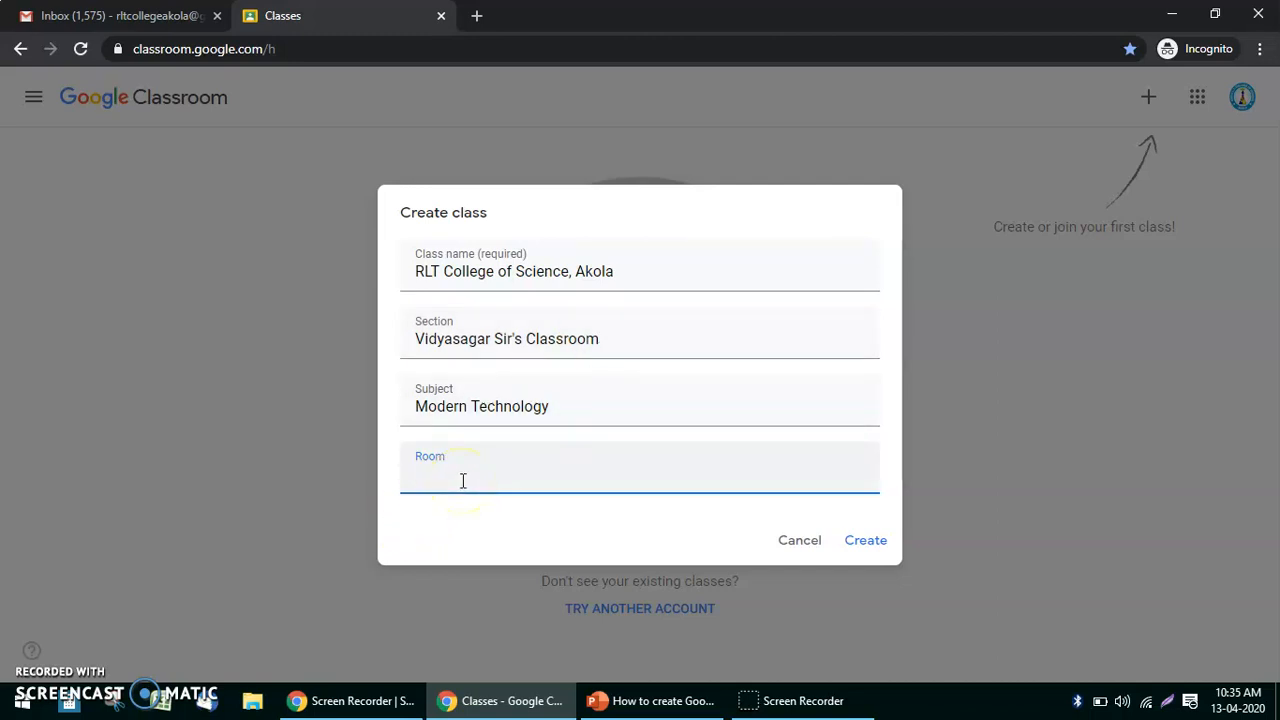
pyautogui.click(857, 541)
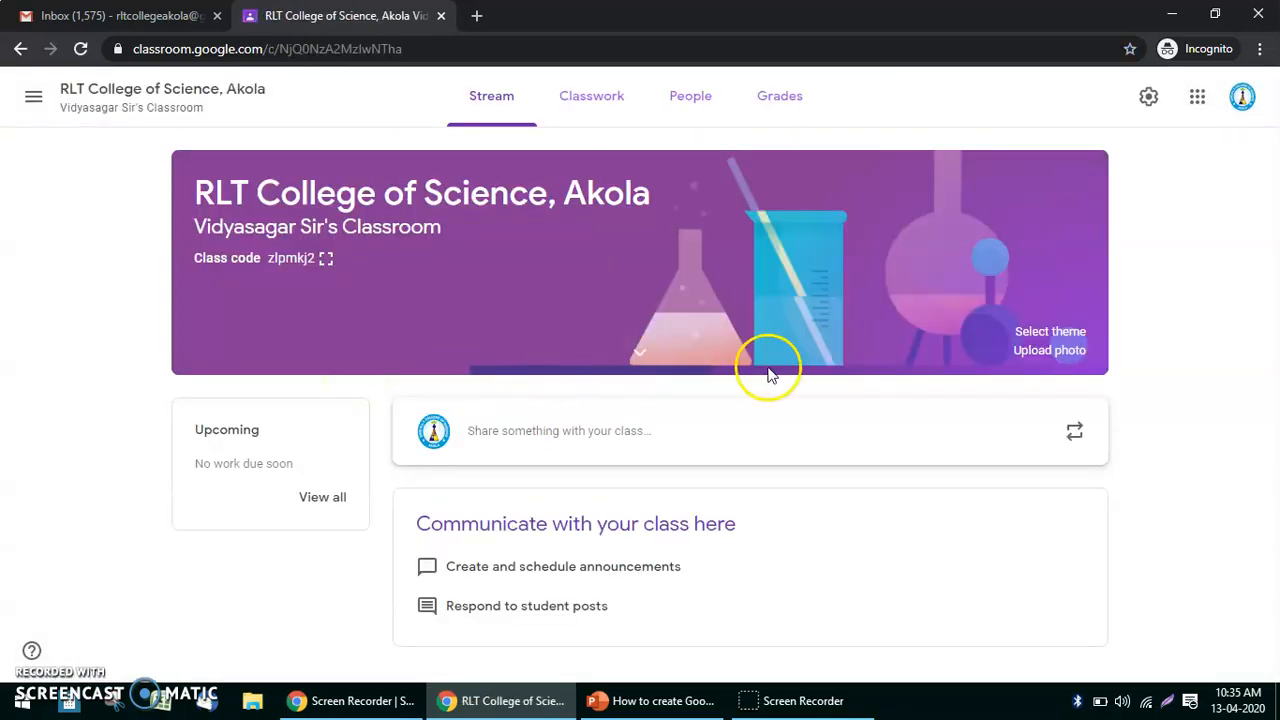
# Display the class code enlarged, close it, and start a new post to the class.
pyautogui.doubleClick(298, 259)
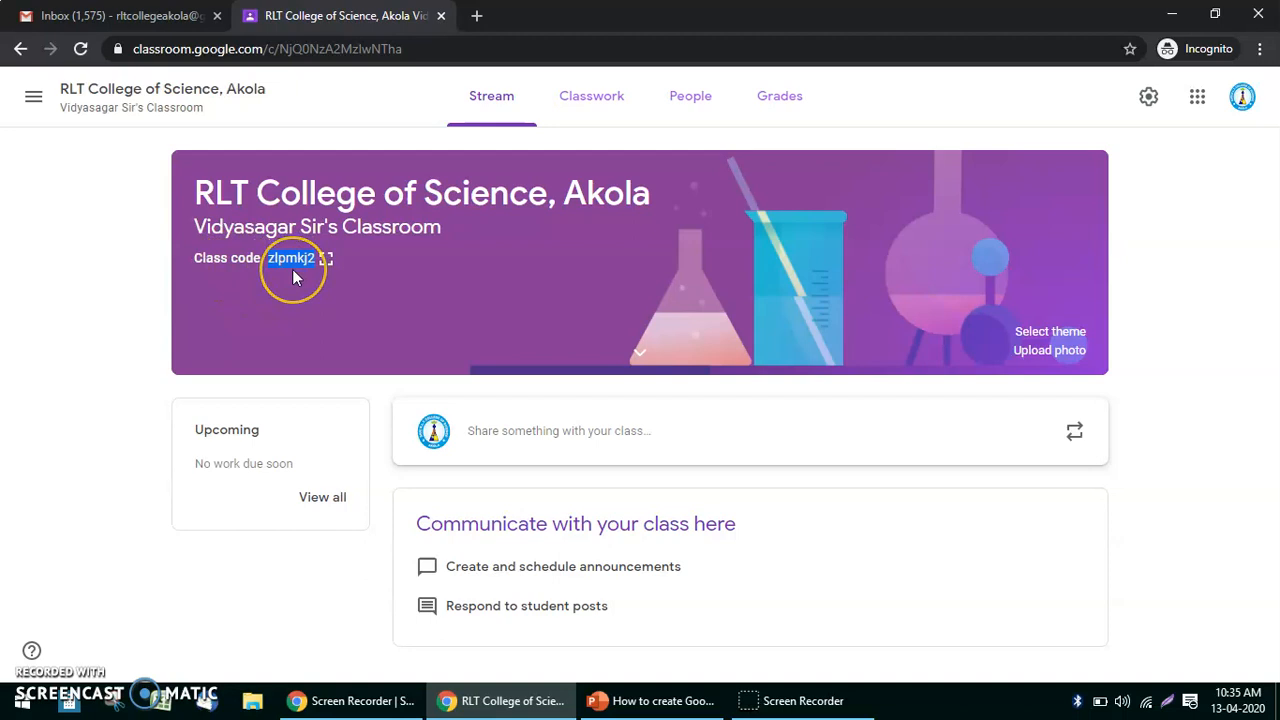
pyautogui.click(326, 262)
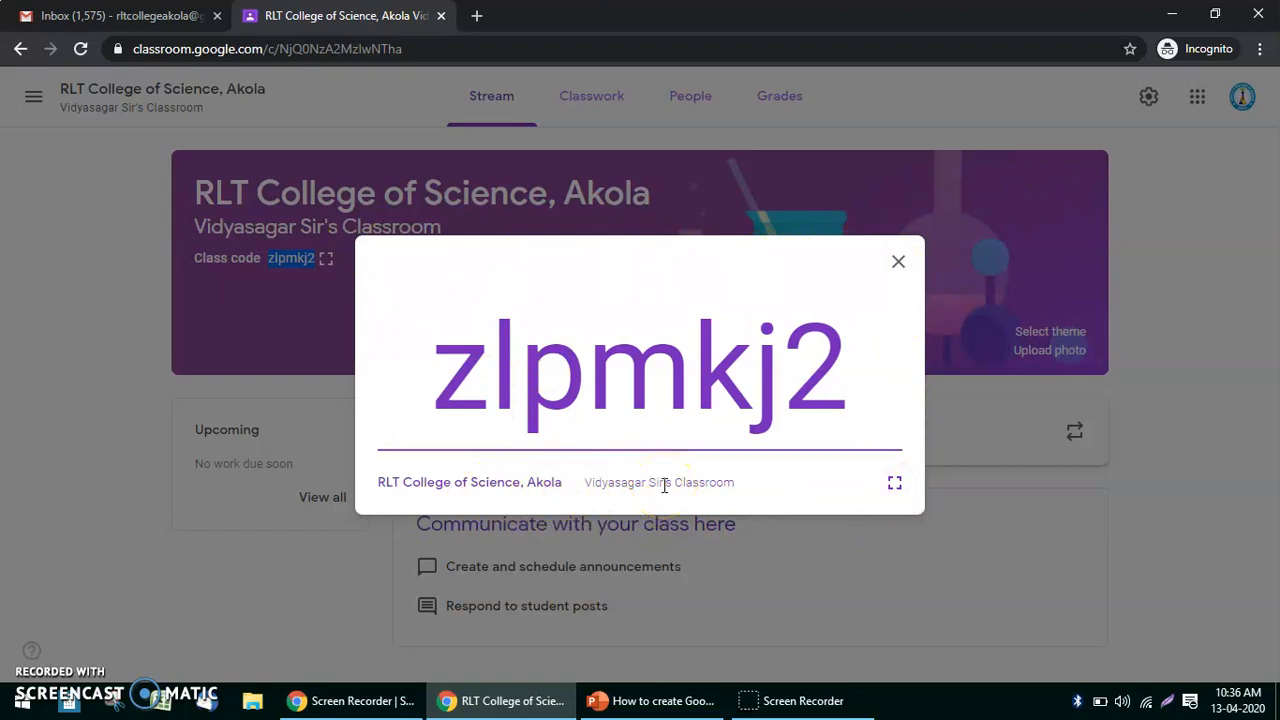
pyautogui.click(903, 262)
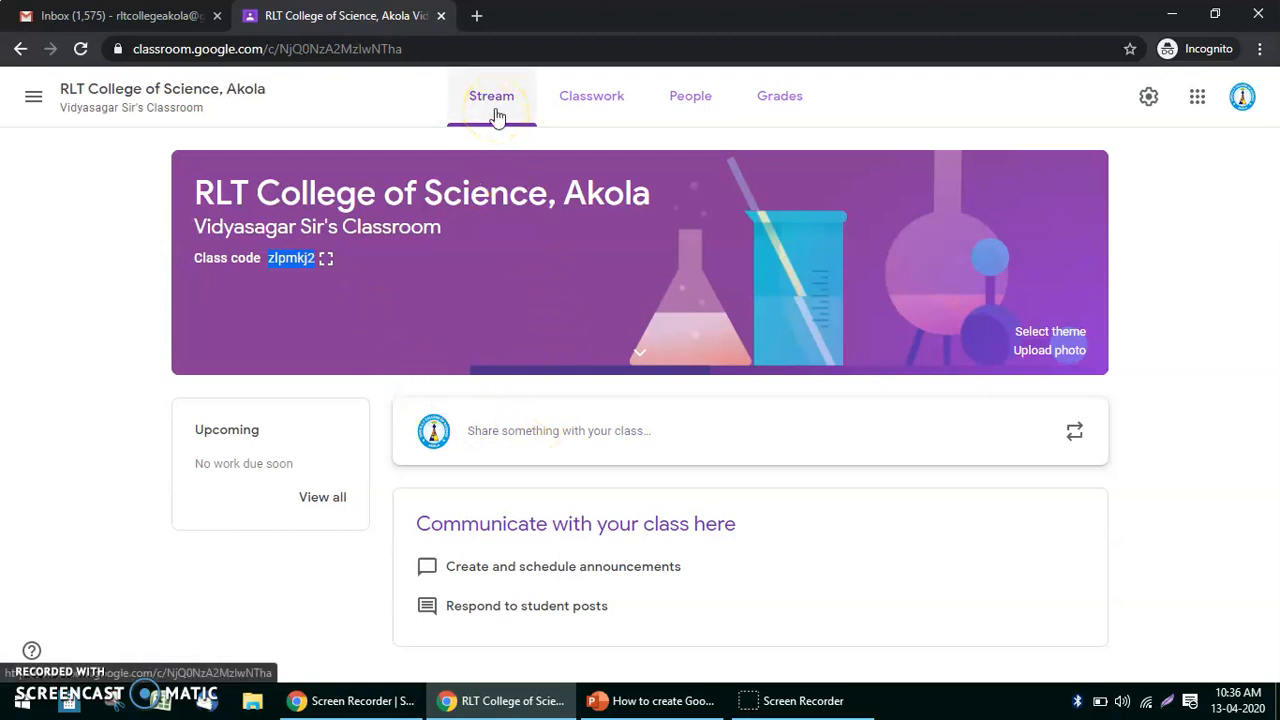
pyautogui.click(536, 441)
# Dismiss the 'Post now or plan ahead' tip and check the All students audience list.
pyautogui.click(631, 543)
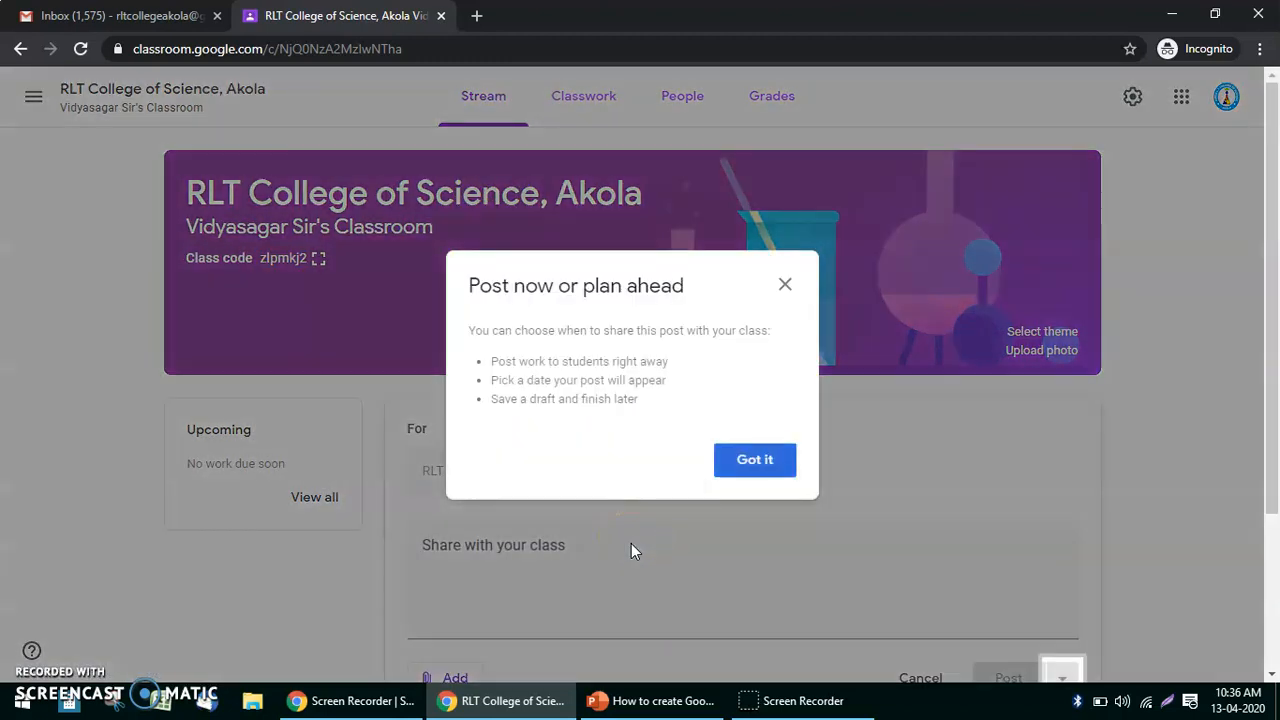
pyautogui.click(785, 287)
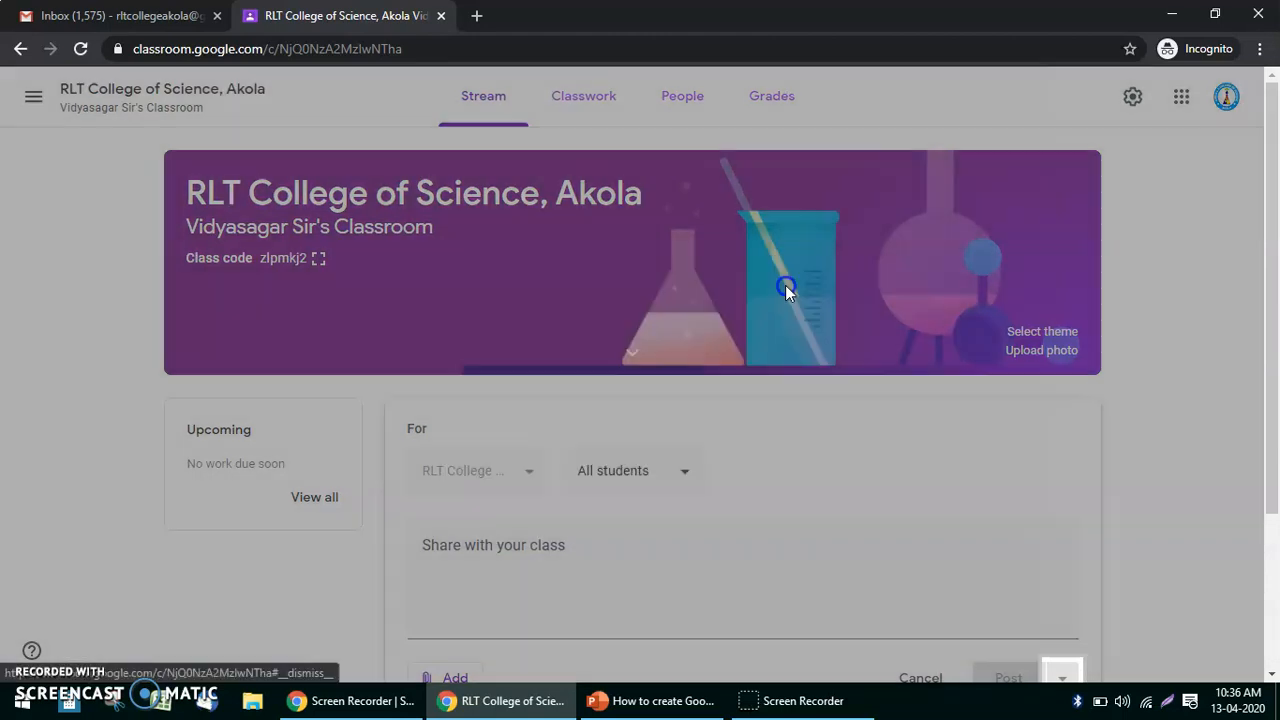
pyautogui.click(670, 546)
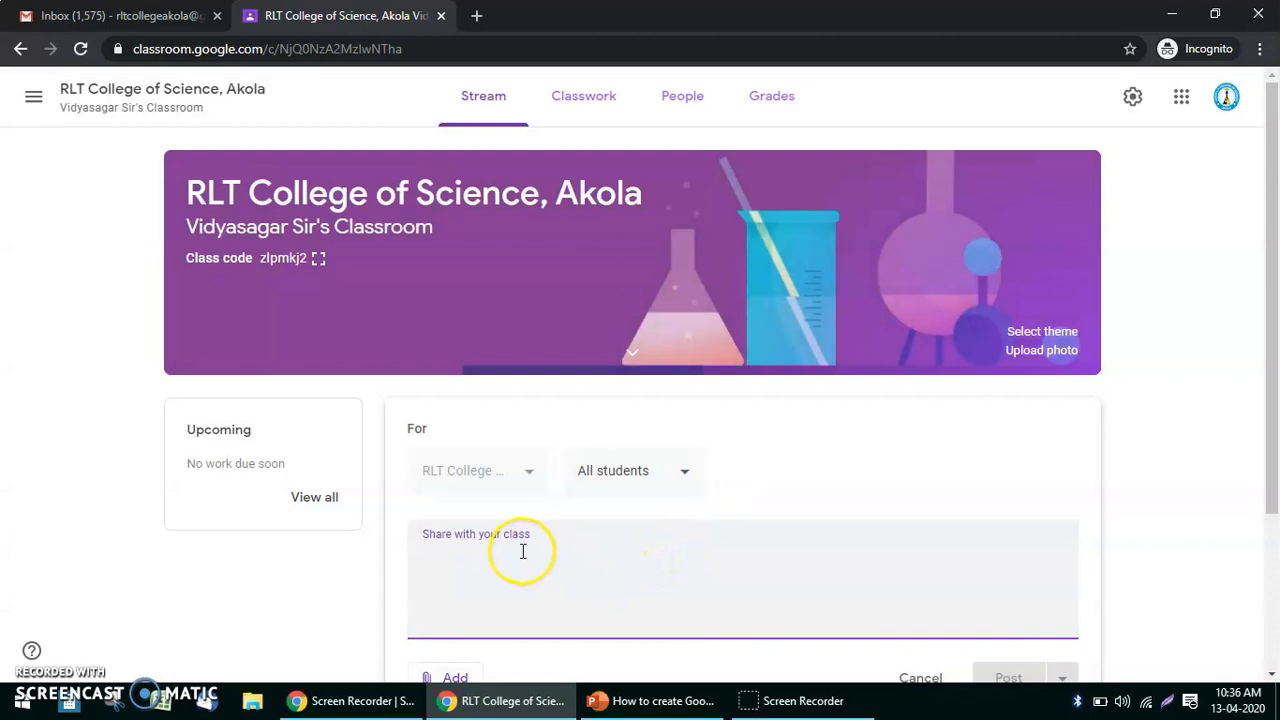
pyautogui.click(680, 475)
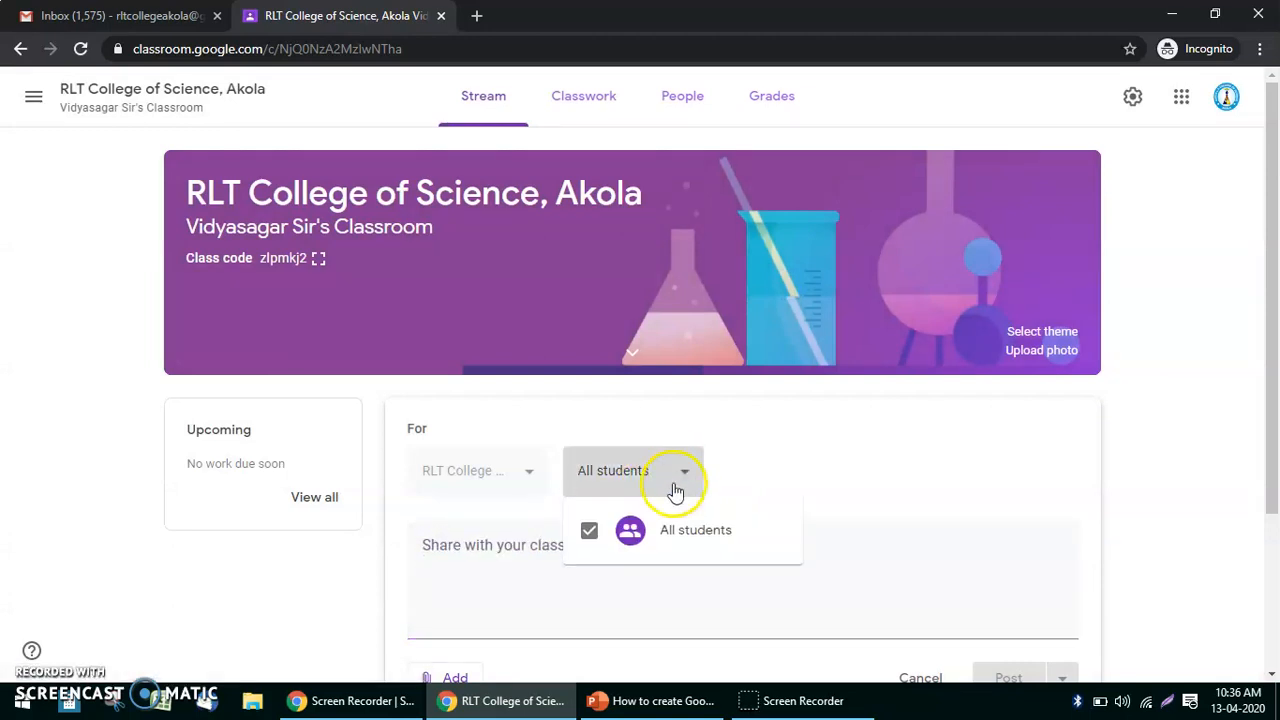
pyautogui.click(806, 472)
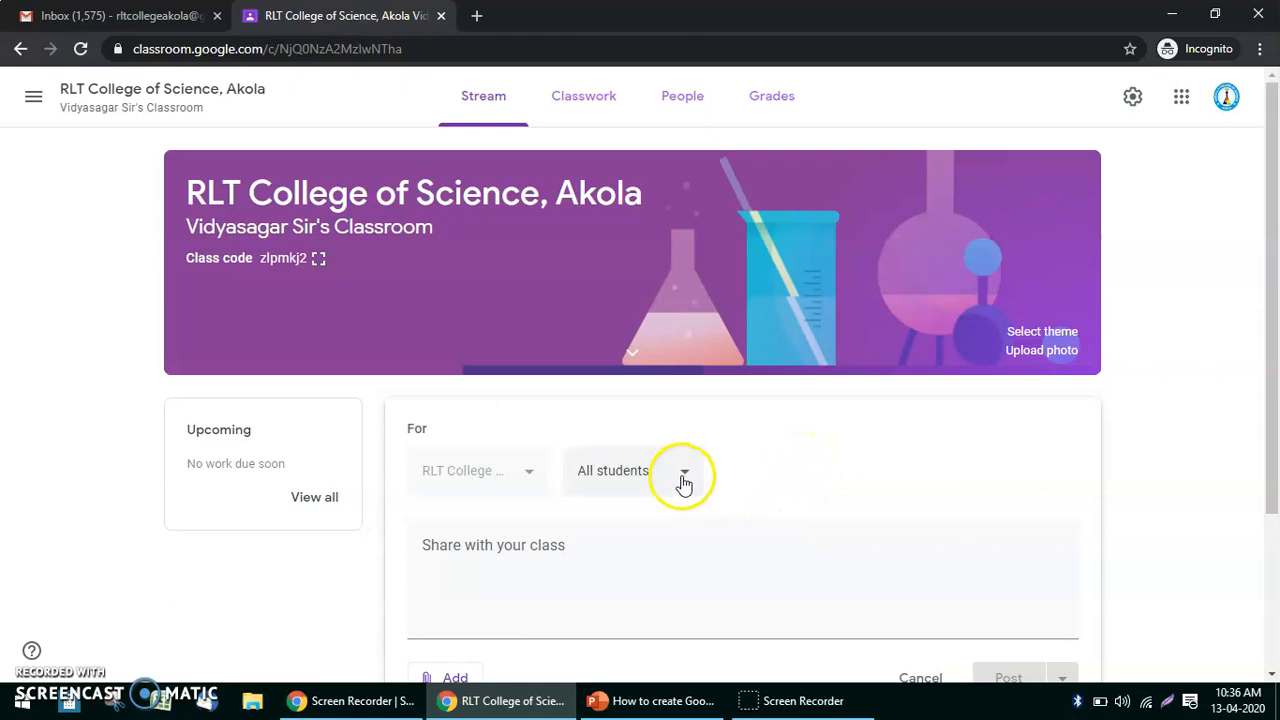
pyautogui.scroll(-2, 649, 518)
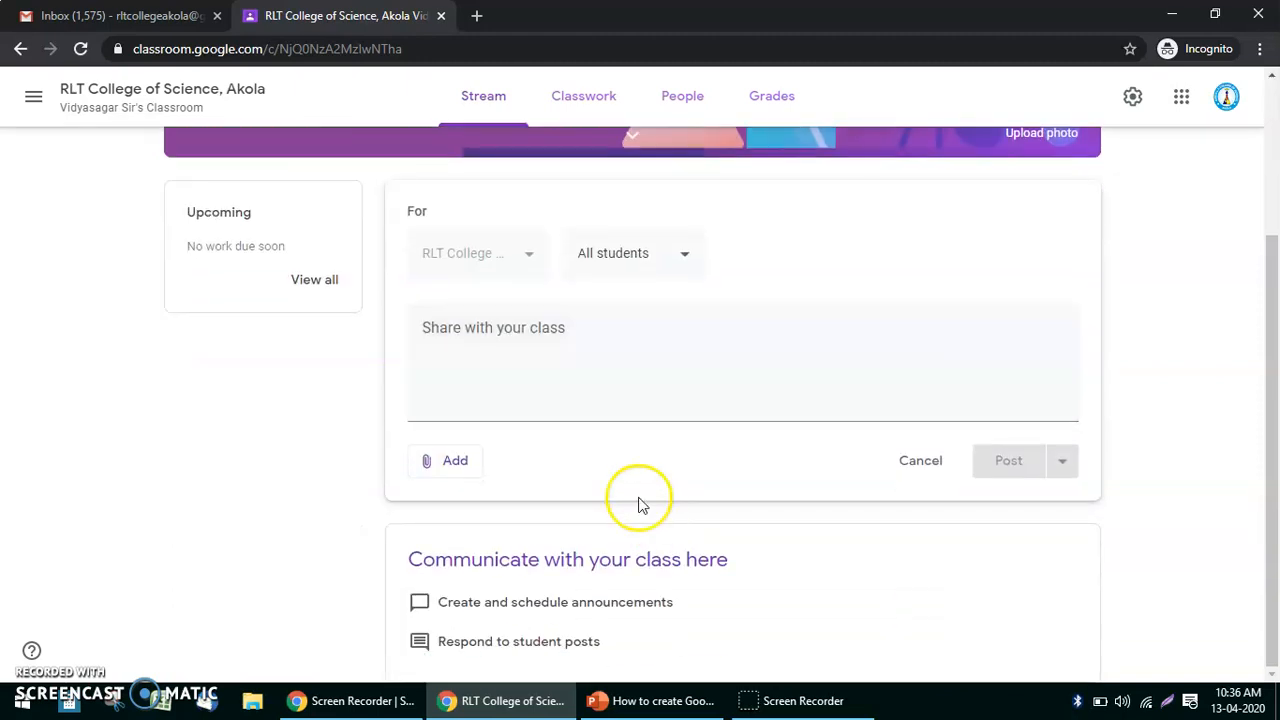
pyautogui.scroll(2, 600, 429)
pyautogui.click(594, 523)
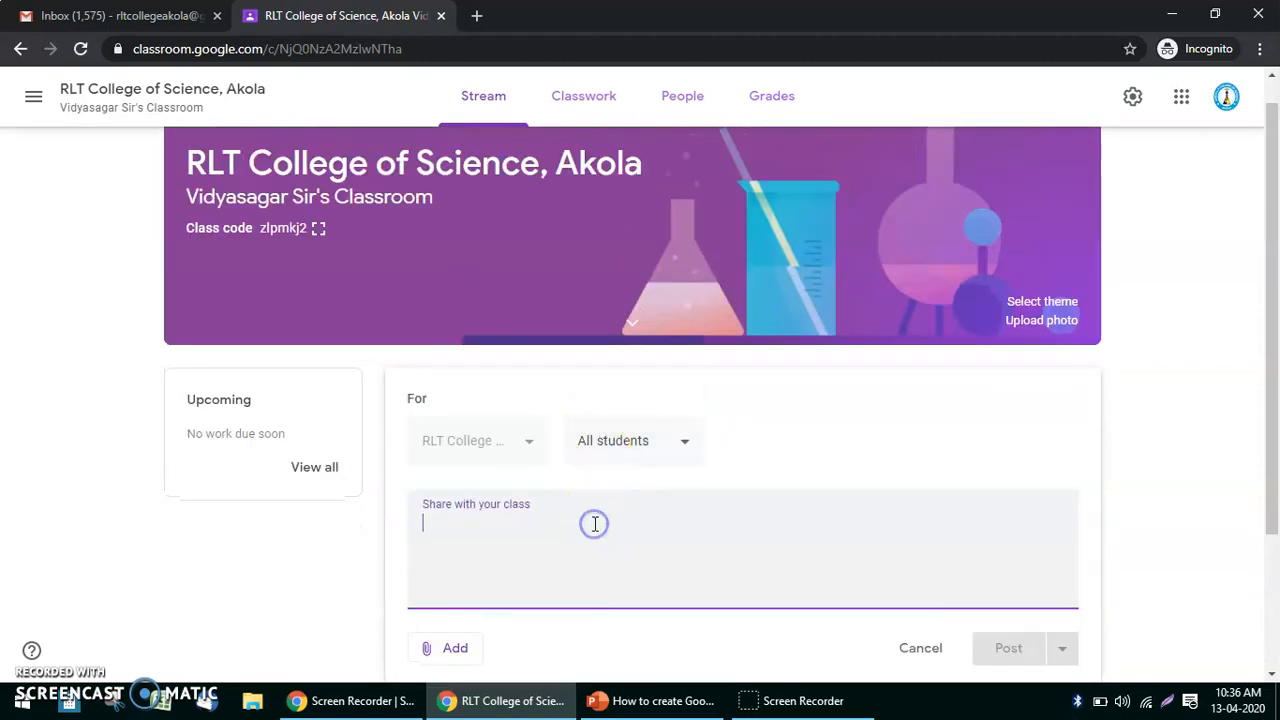
# Look through the Add attachment options, then switch to the Classwork page.
pyautogui.scroll(-2, 714, 586)
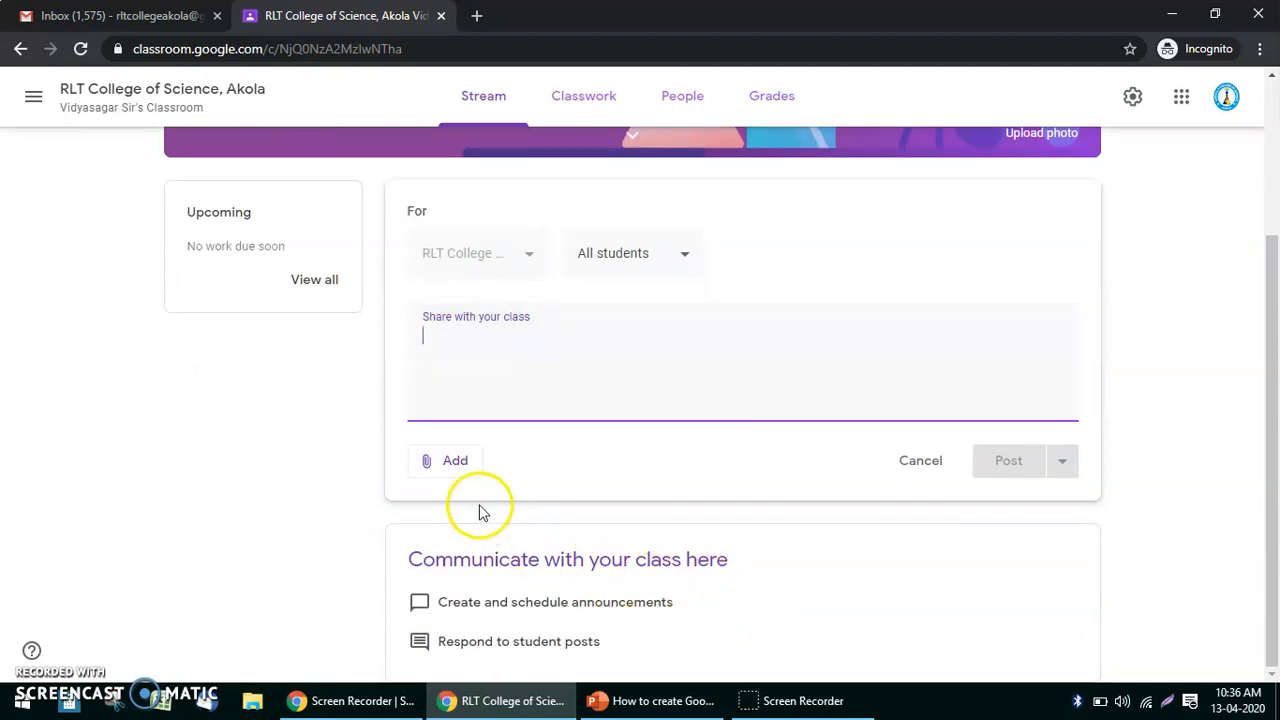
pyautogui.click(458, 466)
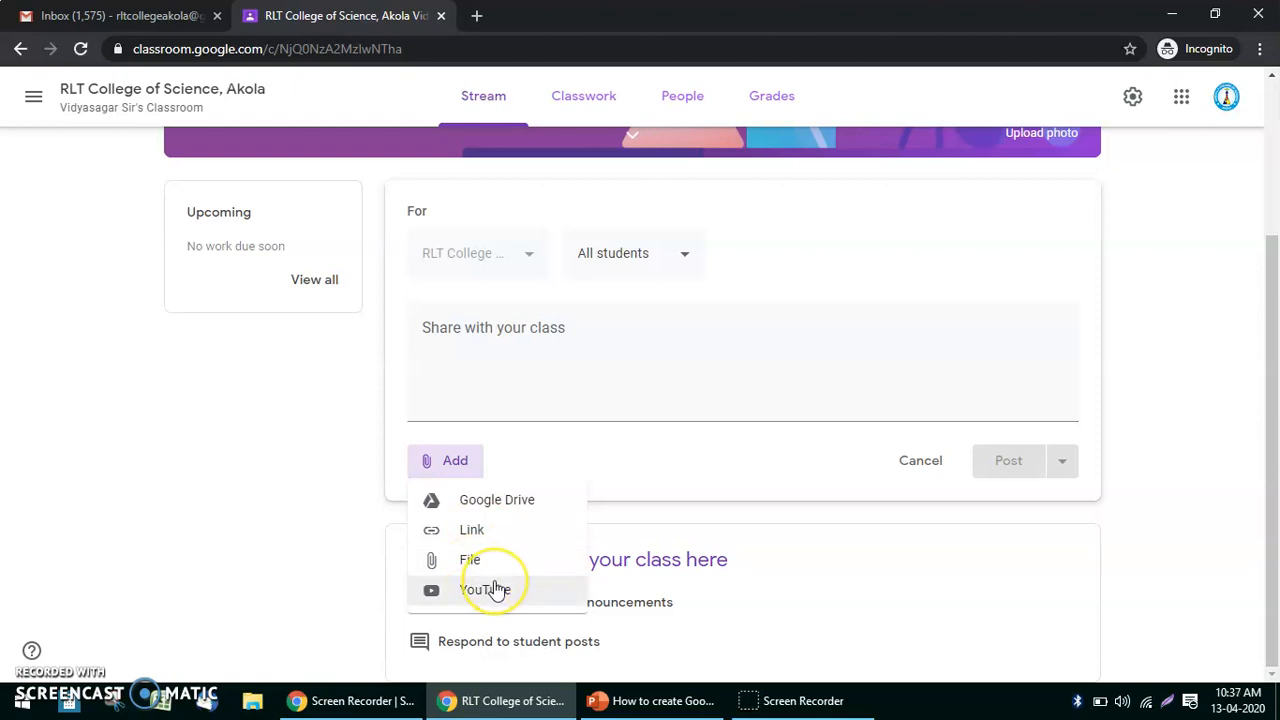
pyautogui.click(657, 459)
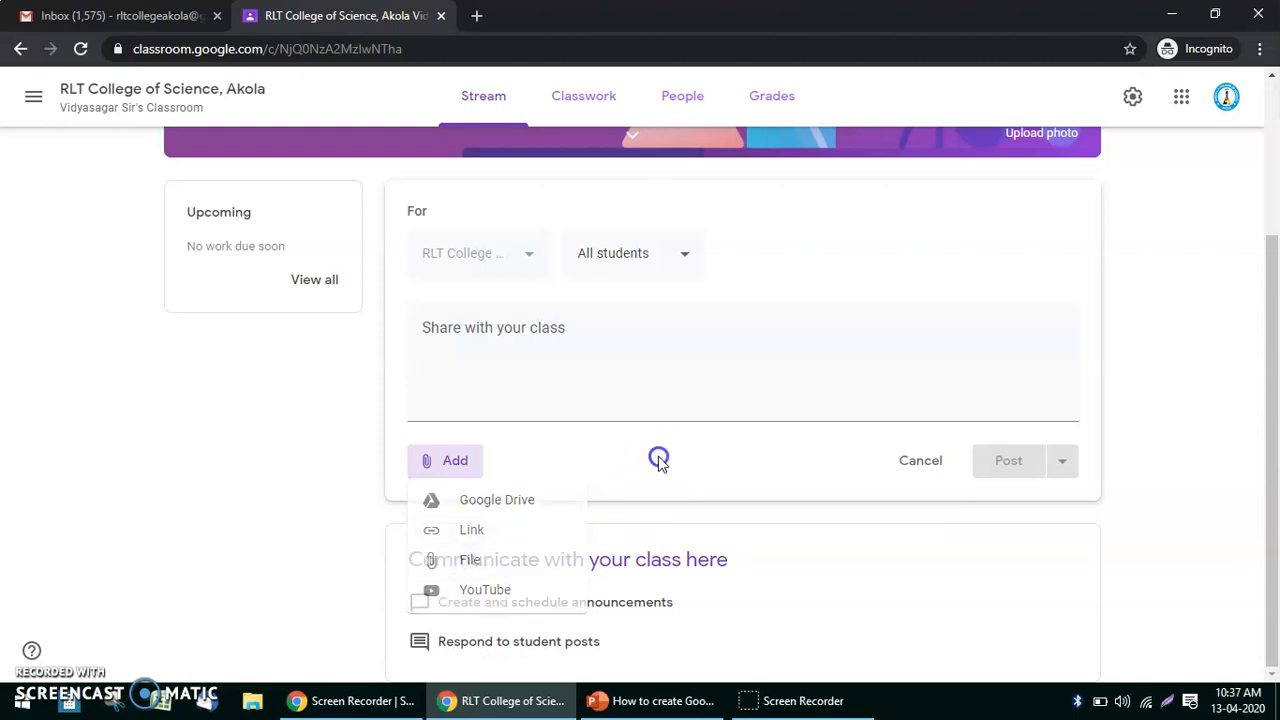
pyautogui.click(622, 351)
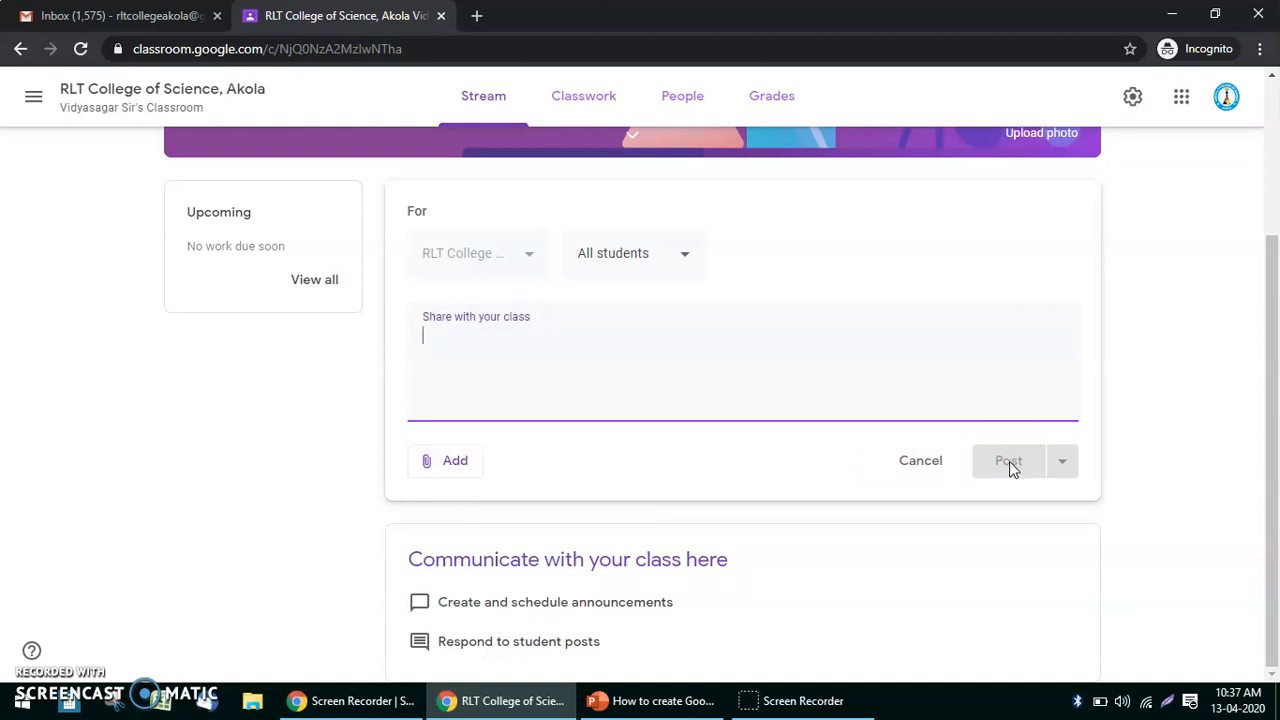
pyautogui.scroll(3, 1009, 466)
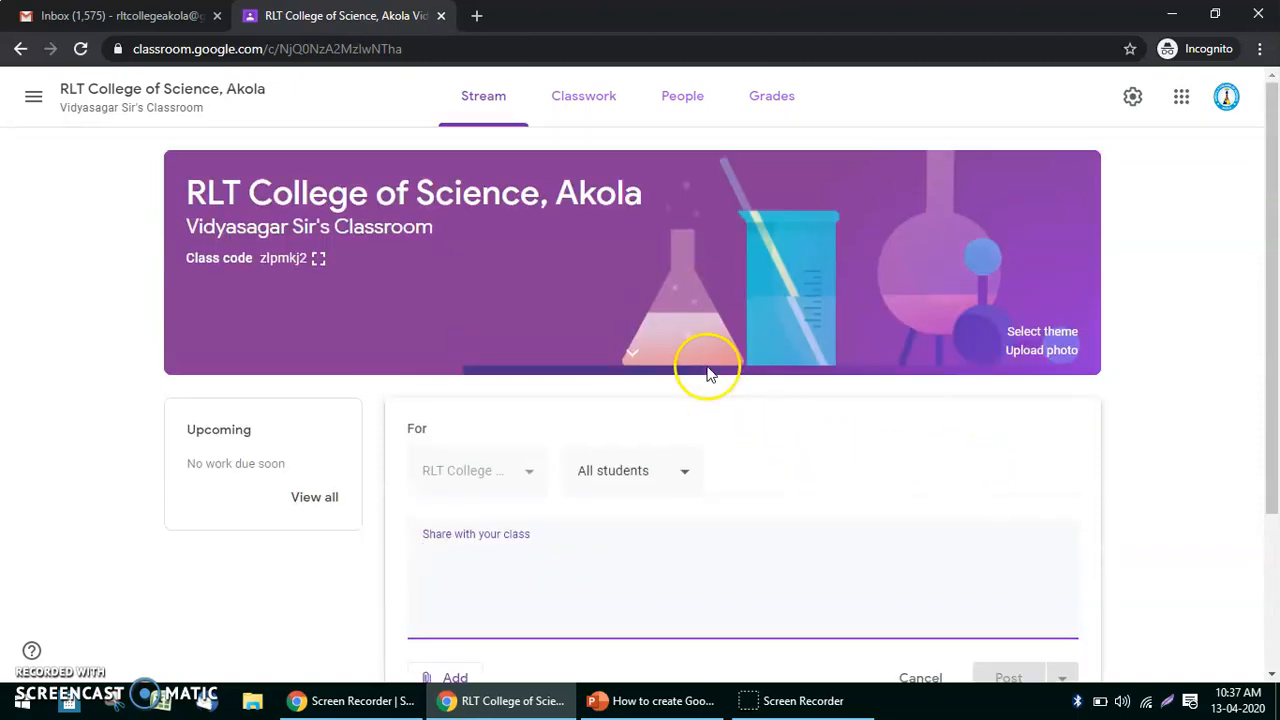
pyautogui.click(576, 108)
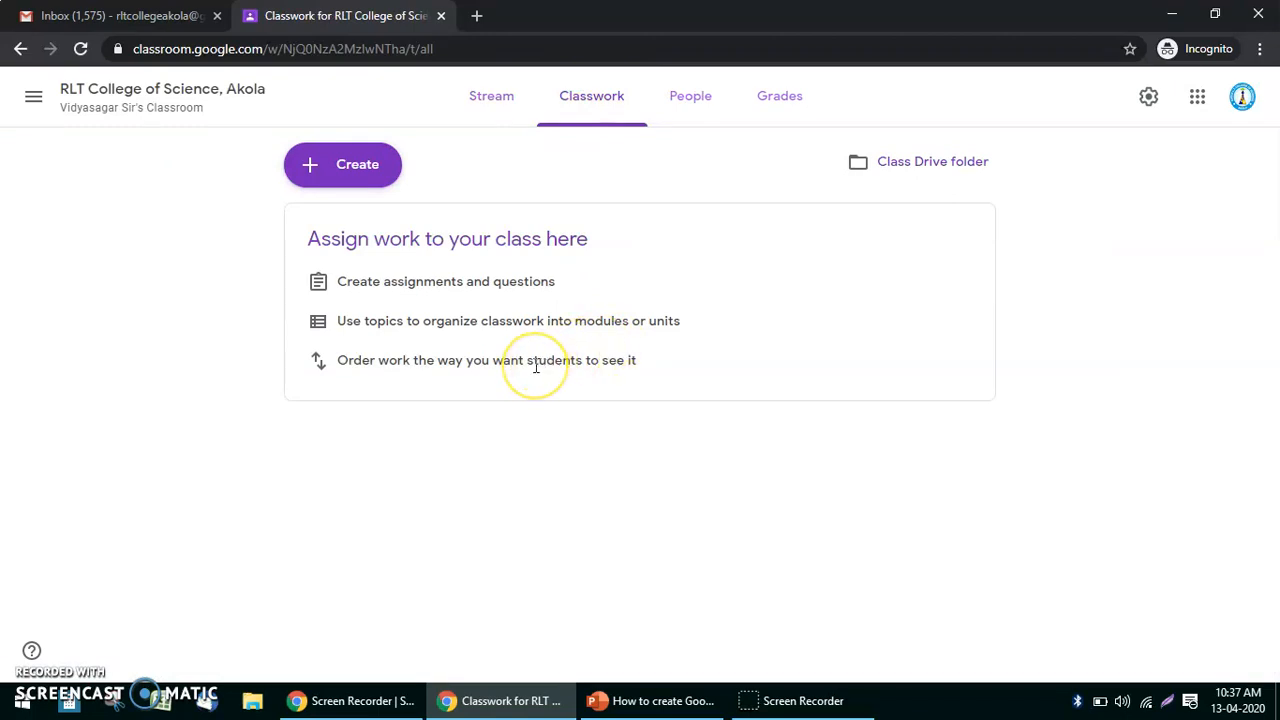
pyautogui.click(372, 183)
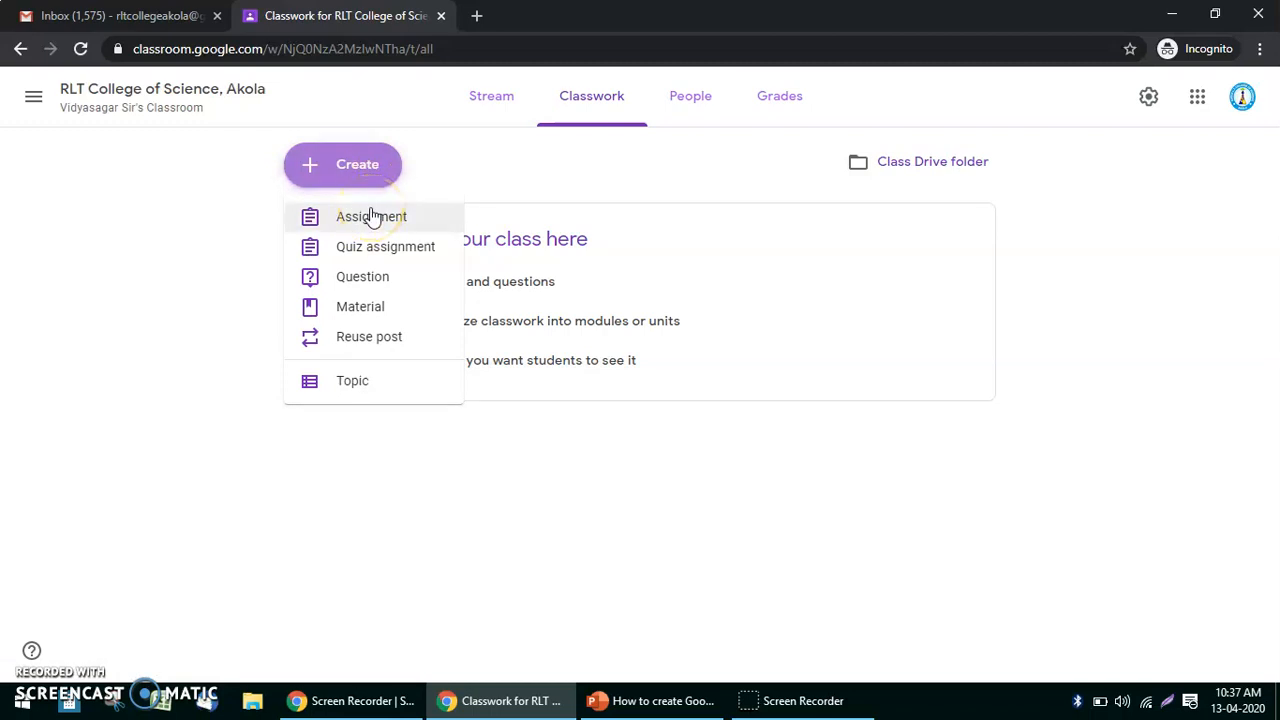
pyautogui.click(414, 247)
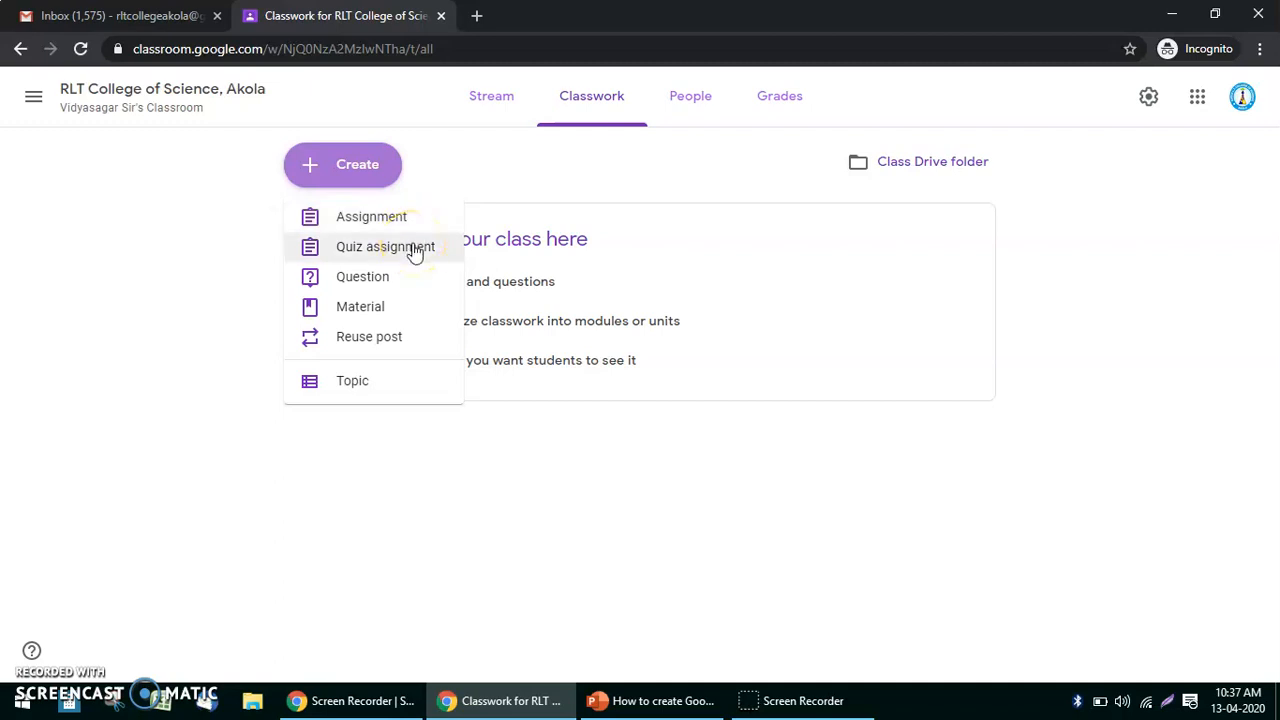
pyautogui.click(408, 276)
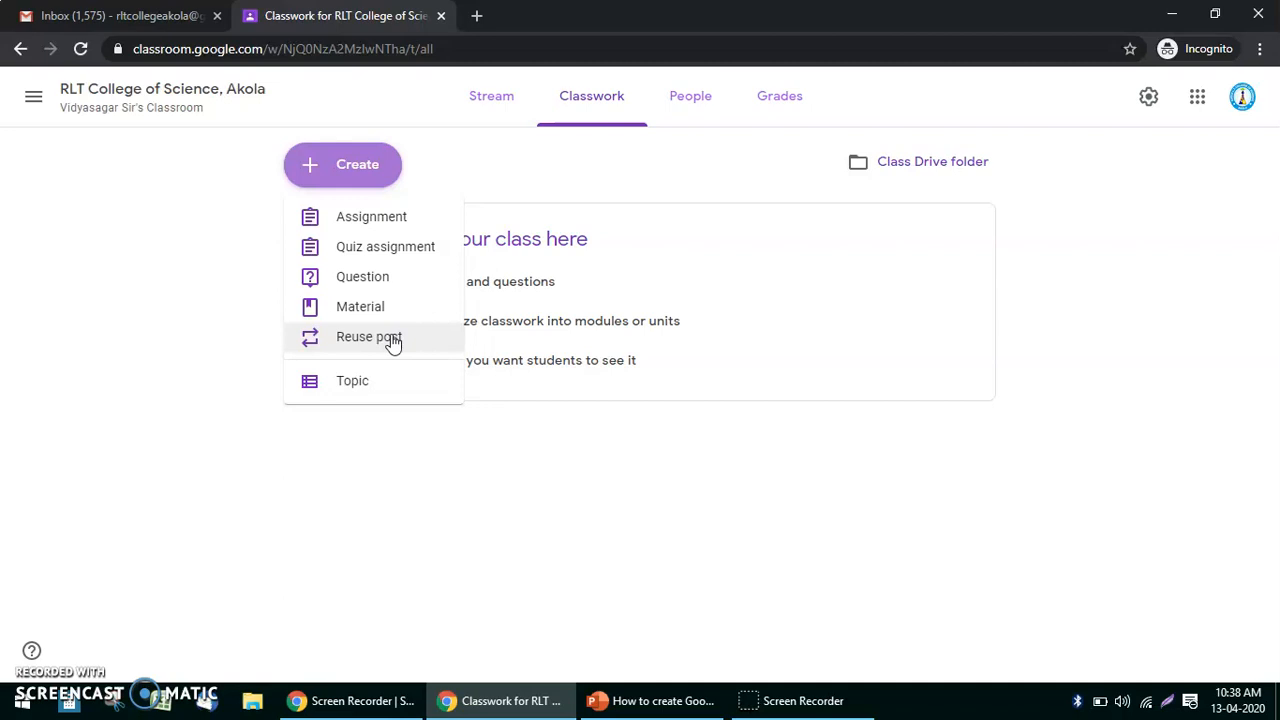
pyautogui.click(367, 390)
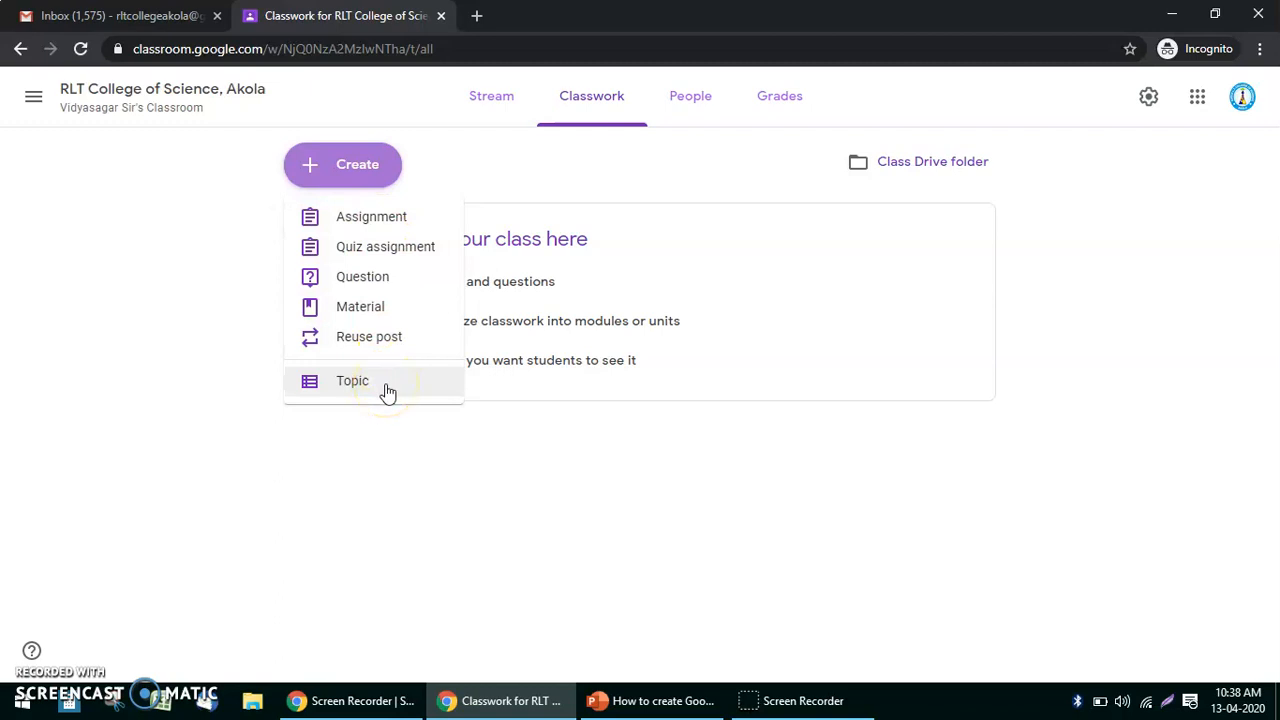
pyautogui.click(474, 174)
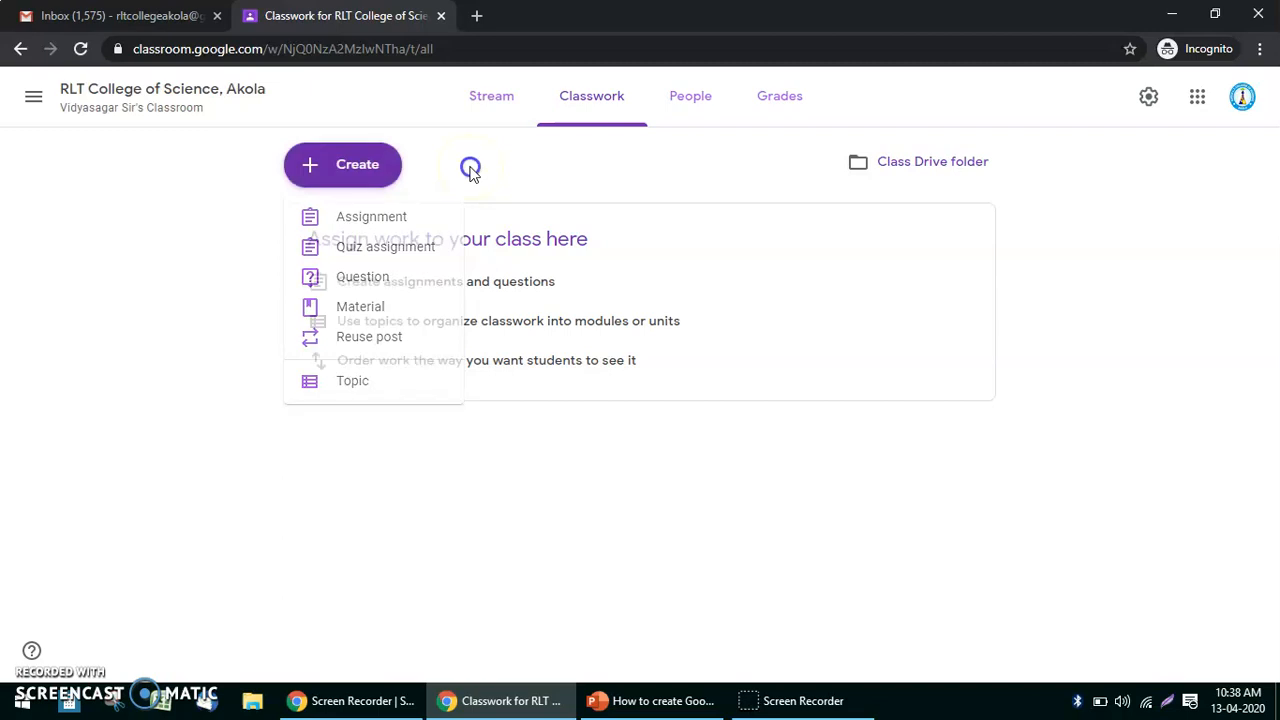
# Open the People page, highlight the teacher's name, and bring up the Invite teachers dialog.
pyautogui.click(692, 98)
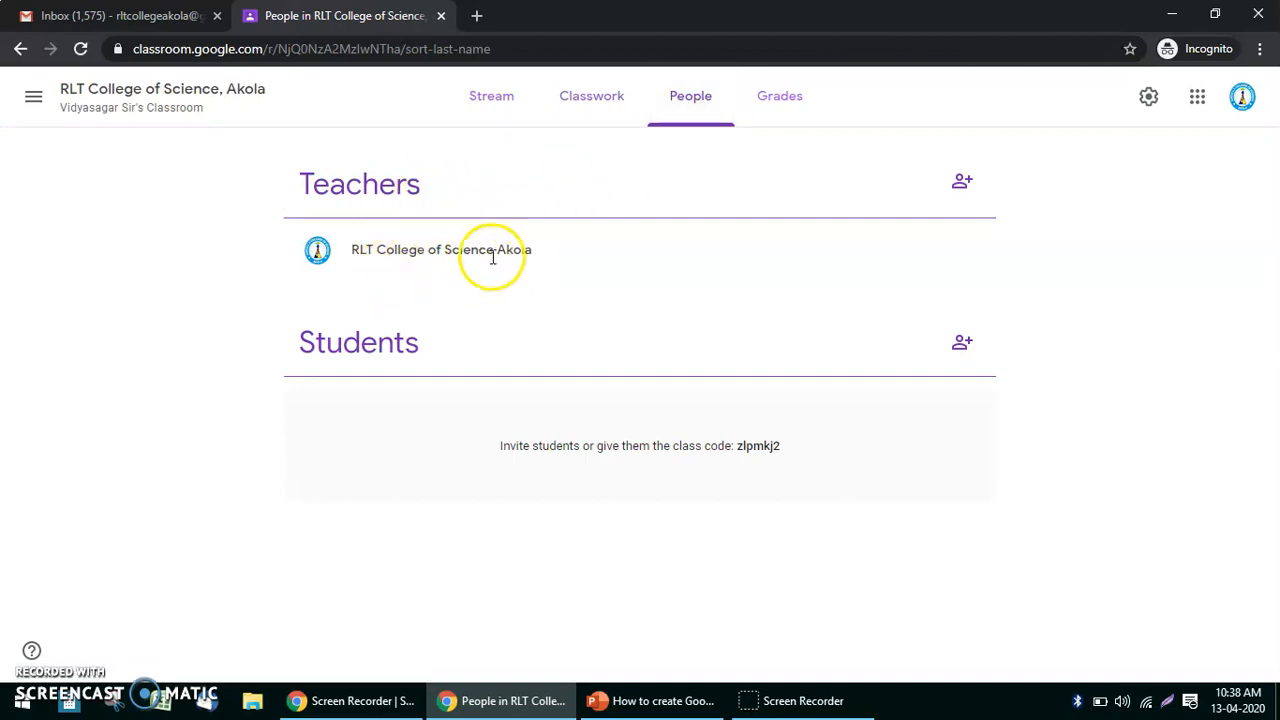
pyautogui.moveTo(529, 252); pyautogui.dragTo(352, 246)
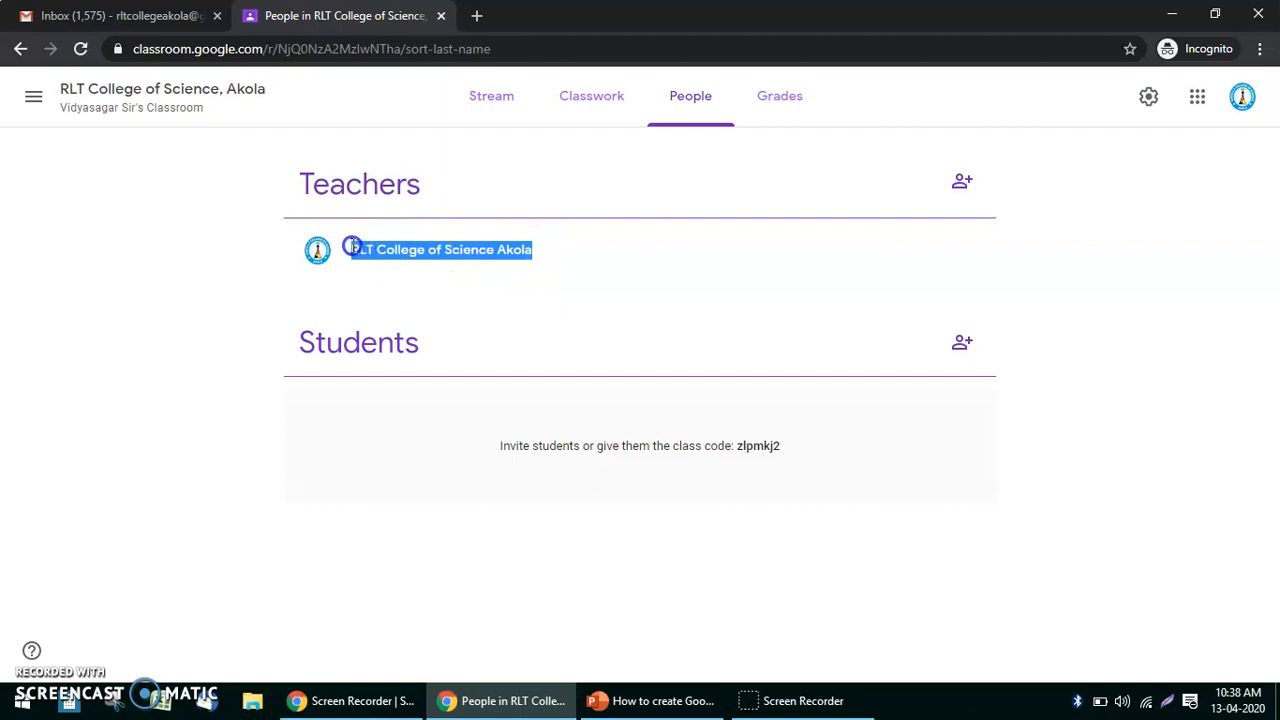
pyautogui.click(515, 268)
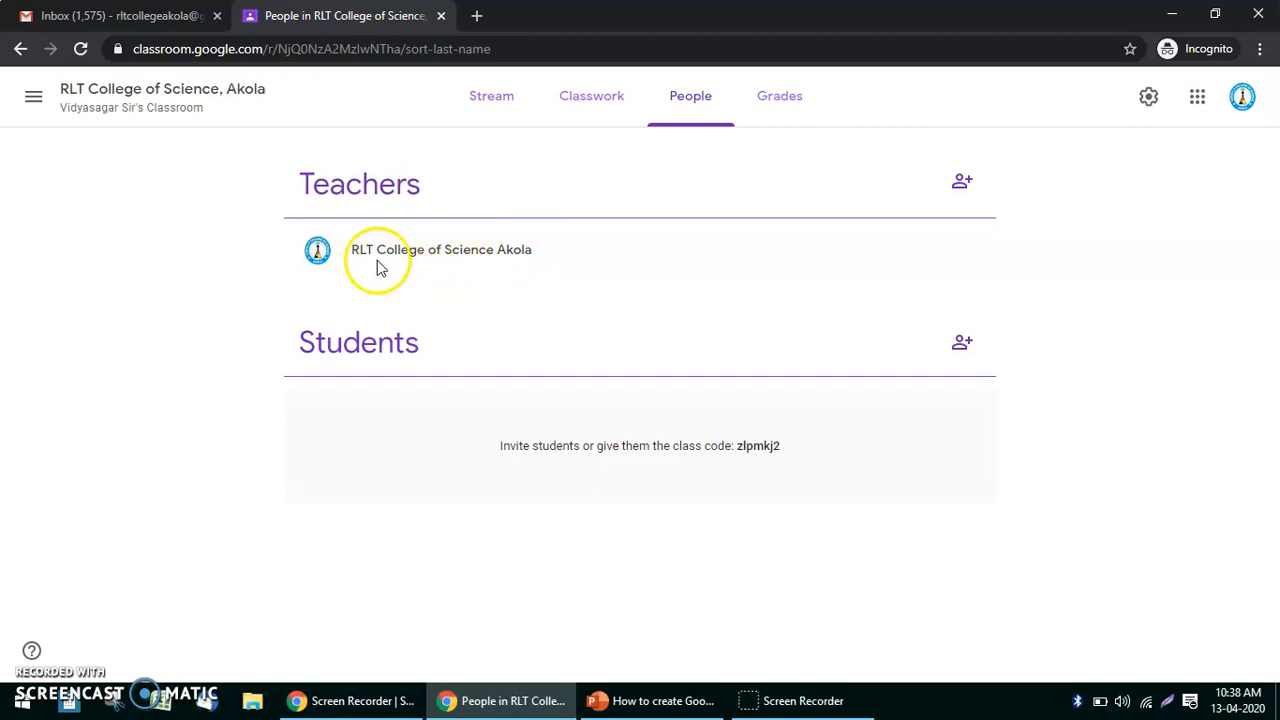
pyautogui.moveTo(351, 249); pyautogui.dragTo(537, 257)
pyautogui.click(537, 257)
pyautogui.click(962, 190)
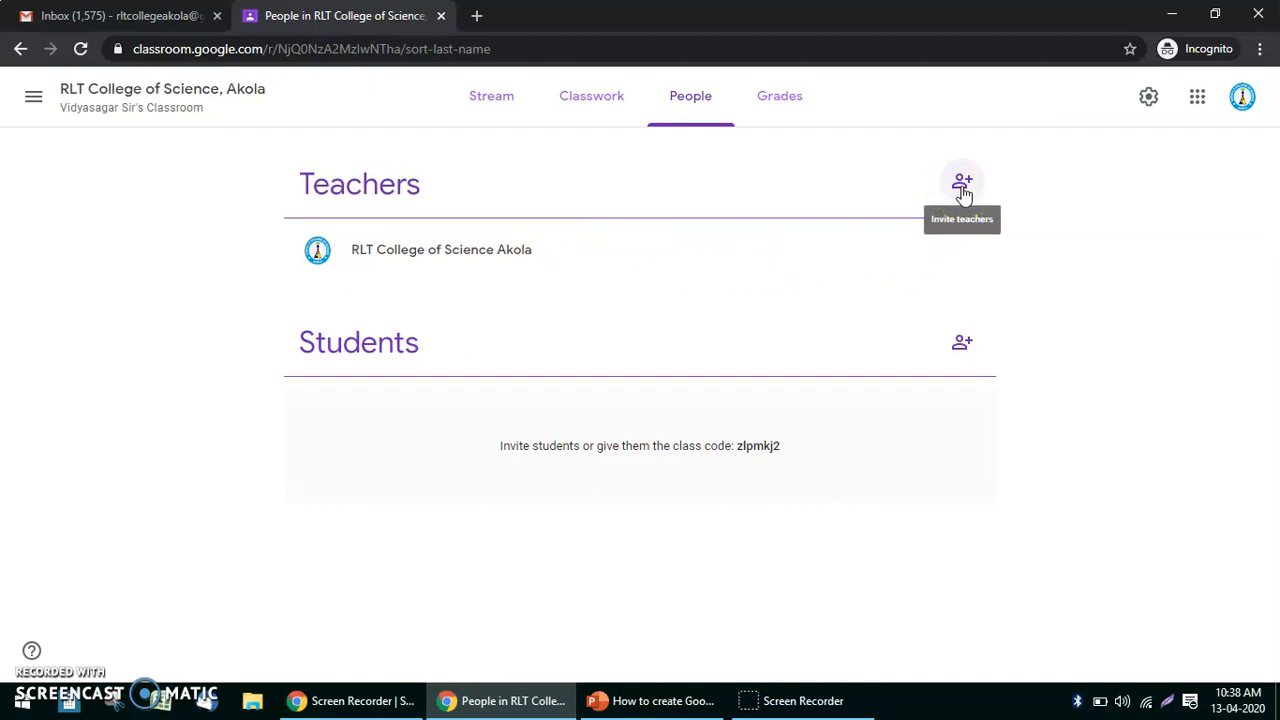
pyautogui.click(962, 187)
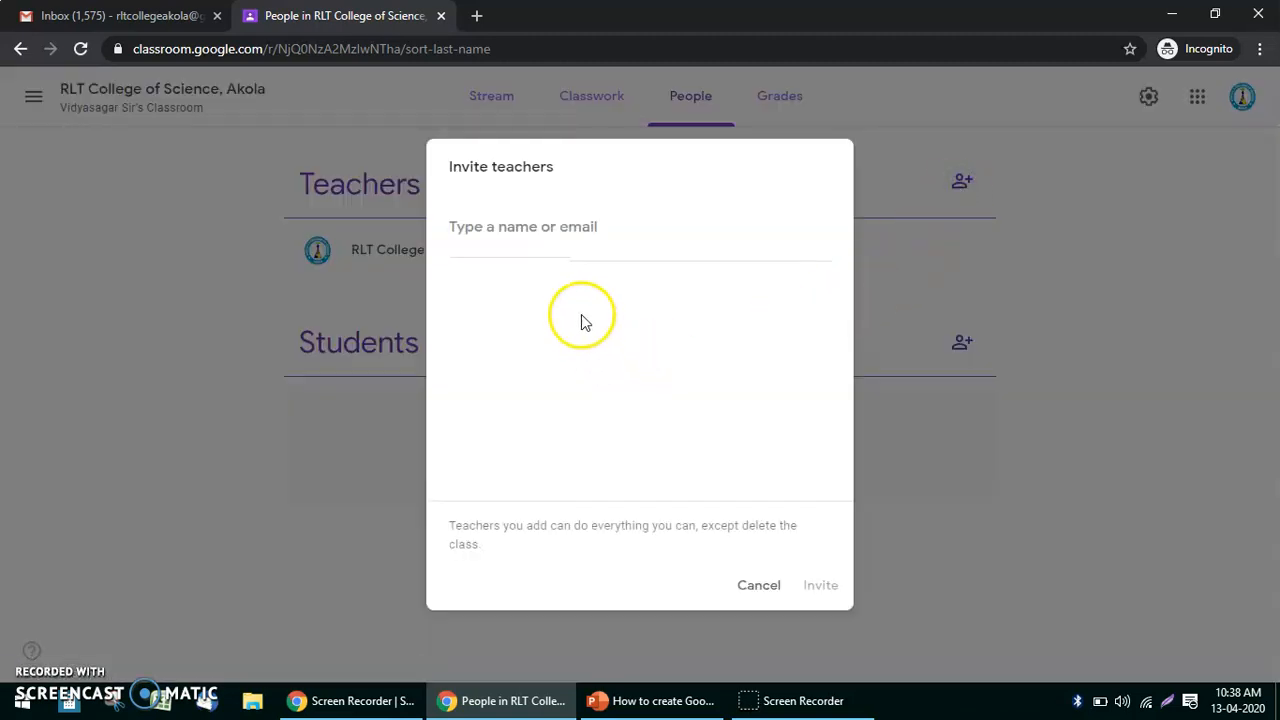
# Search for the co-teacher by name in the Invite teachers box.
pyautogui.click(572, 229)
pyautogui.write('Vi')
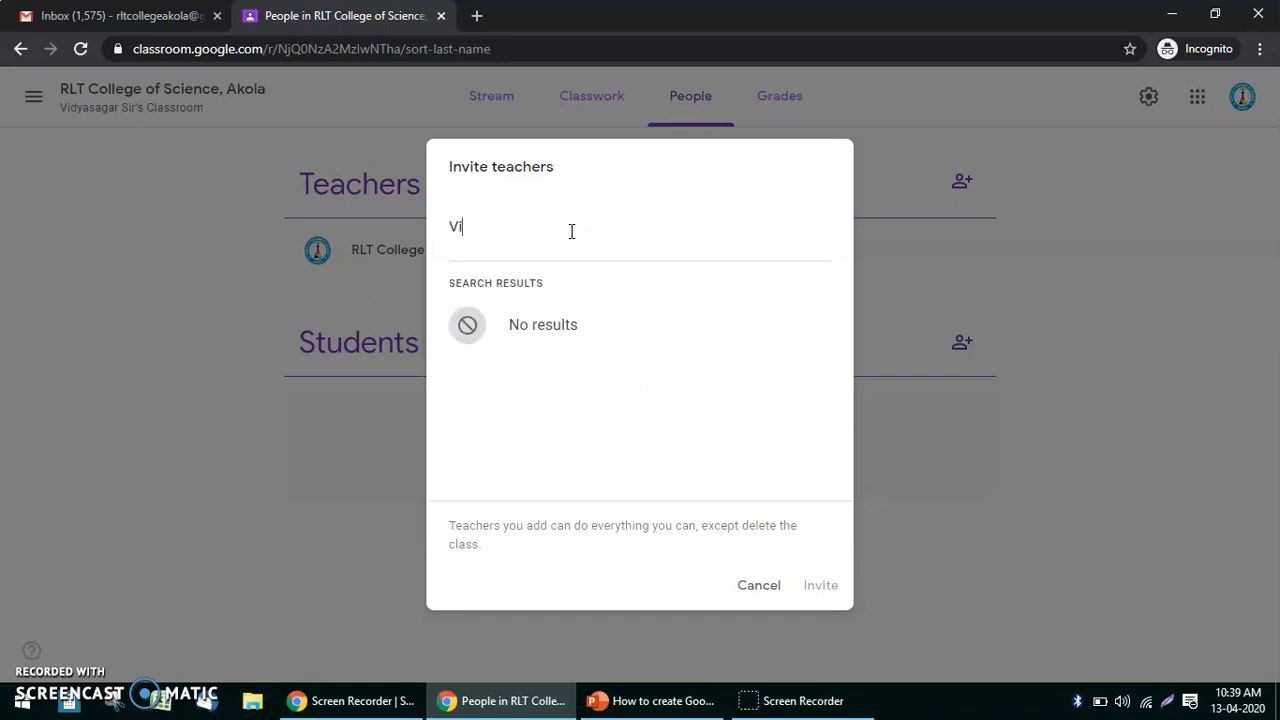
pyautogui.write('jya')
pyautogui.press('BackSpace')
pyautogui.press('BackSpace')
pyautogui.press('BackSpace')
pyautogui.press('BackSpace')
pyautogui.press('BackSpace')
pyautogui.write('v')
pyautogui.press('BackSpace')
pyautogui.write('vid')
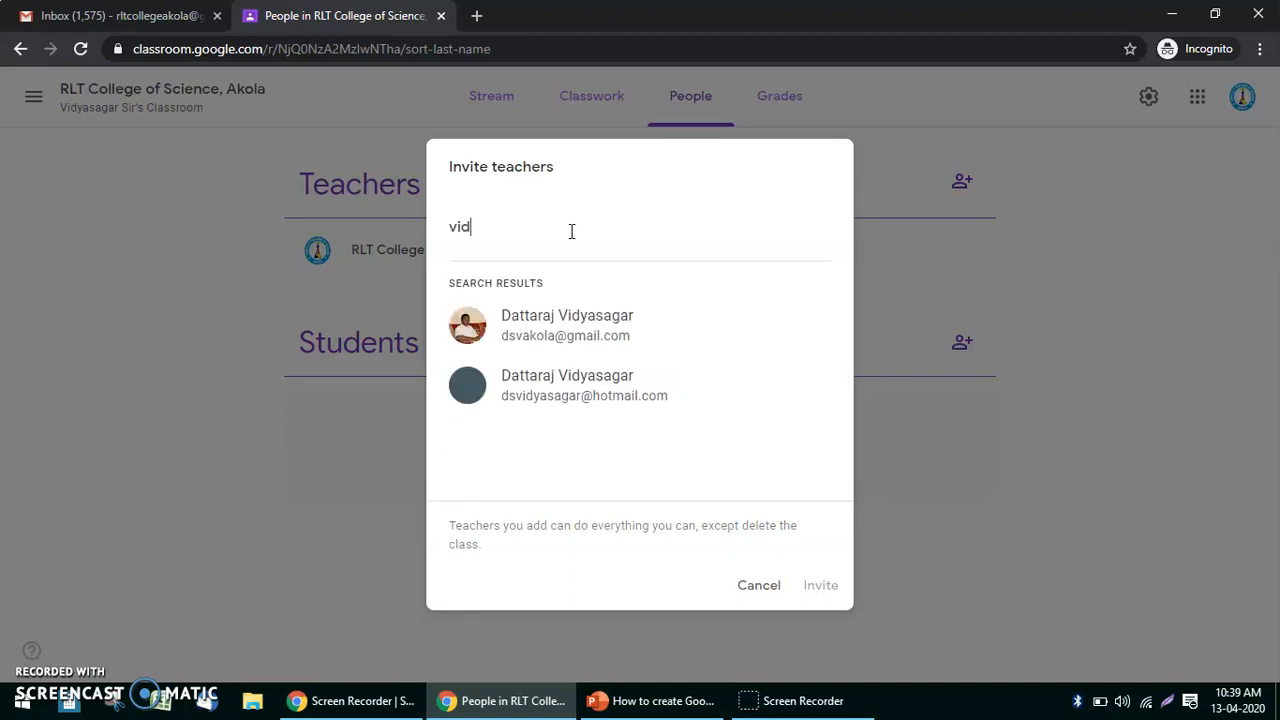
pyautogui.press('BackSpace')
pyautogui.write('ky')
pyautogui.press('BackSpace')
pyautogui.press('BackSpace')
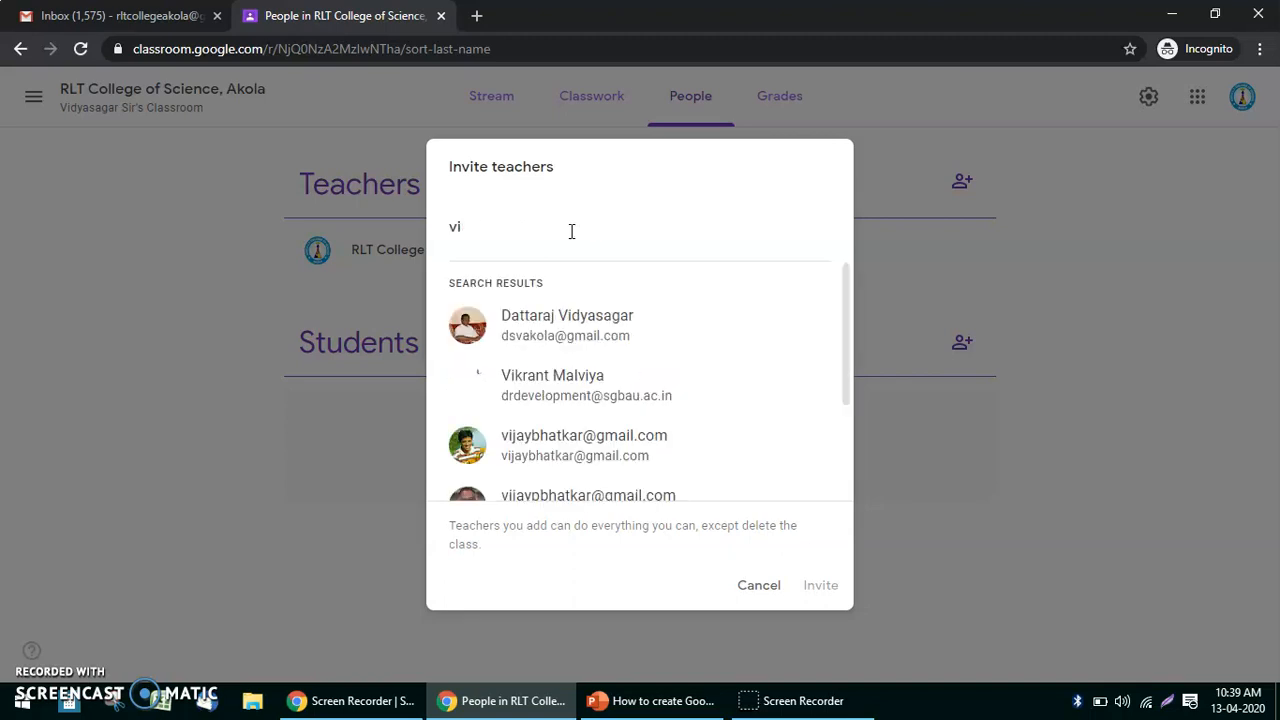
pyautogui.press('BackSpace')
pyautogui.press('BackSpace')
pyautogui.write('v')
pyautogui.press('BackSpace')
pyautogui.write('dsva')
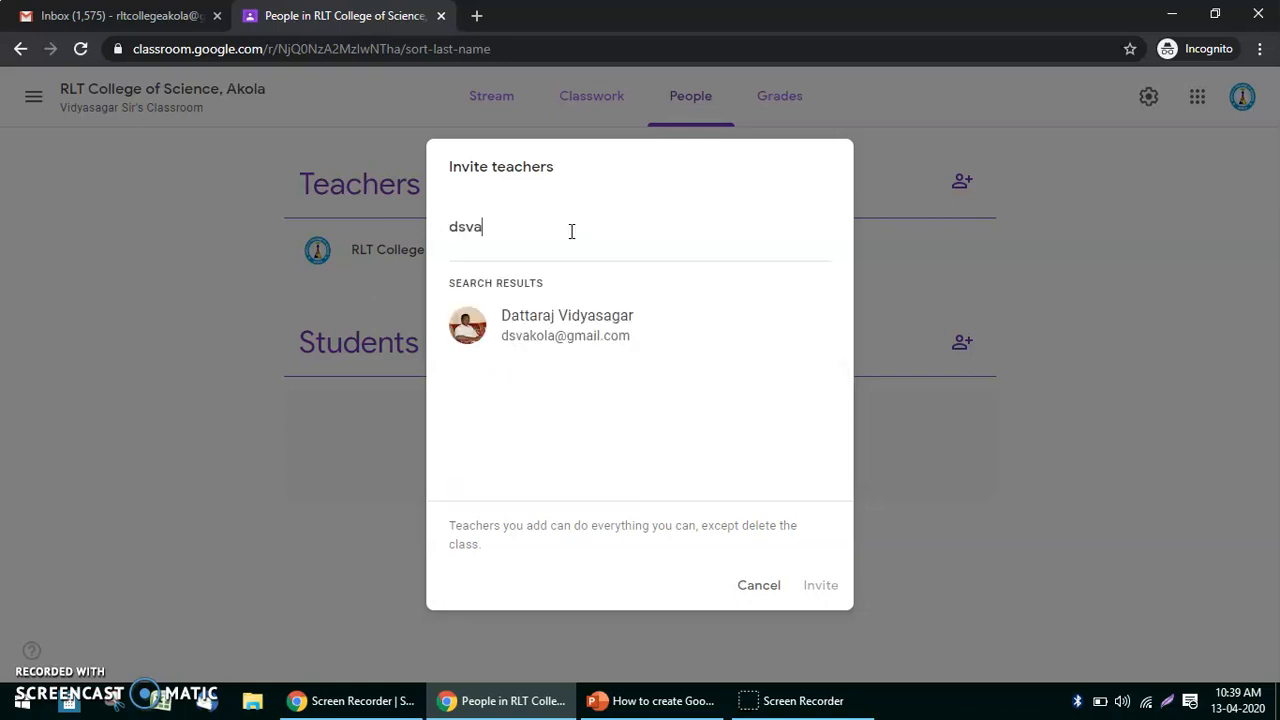
# Pick the matching teacher from the results and send the co-teacher invitation.
pyautogui.click(570, 316)
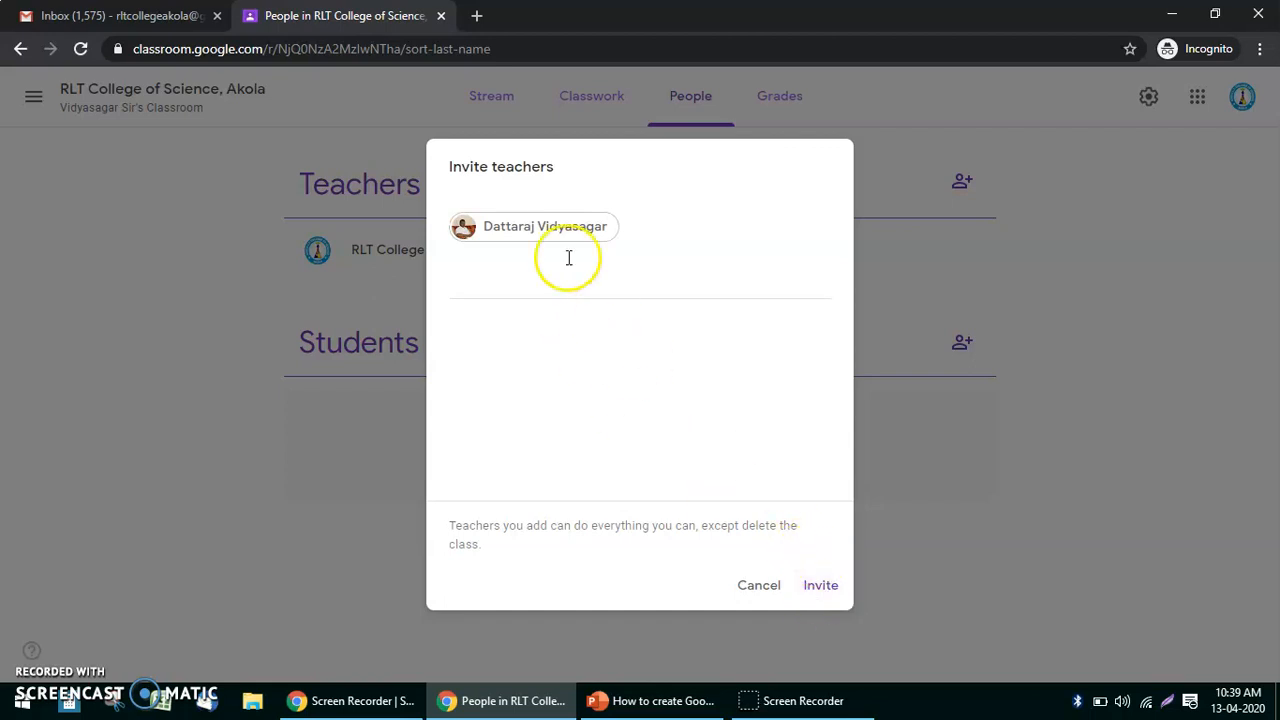
pyautogui.click(821, 586)
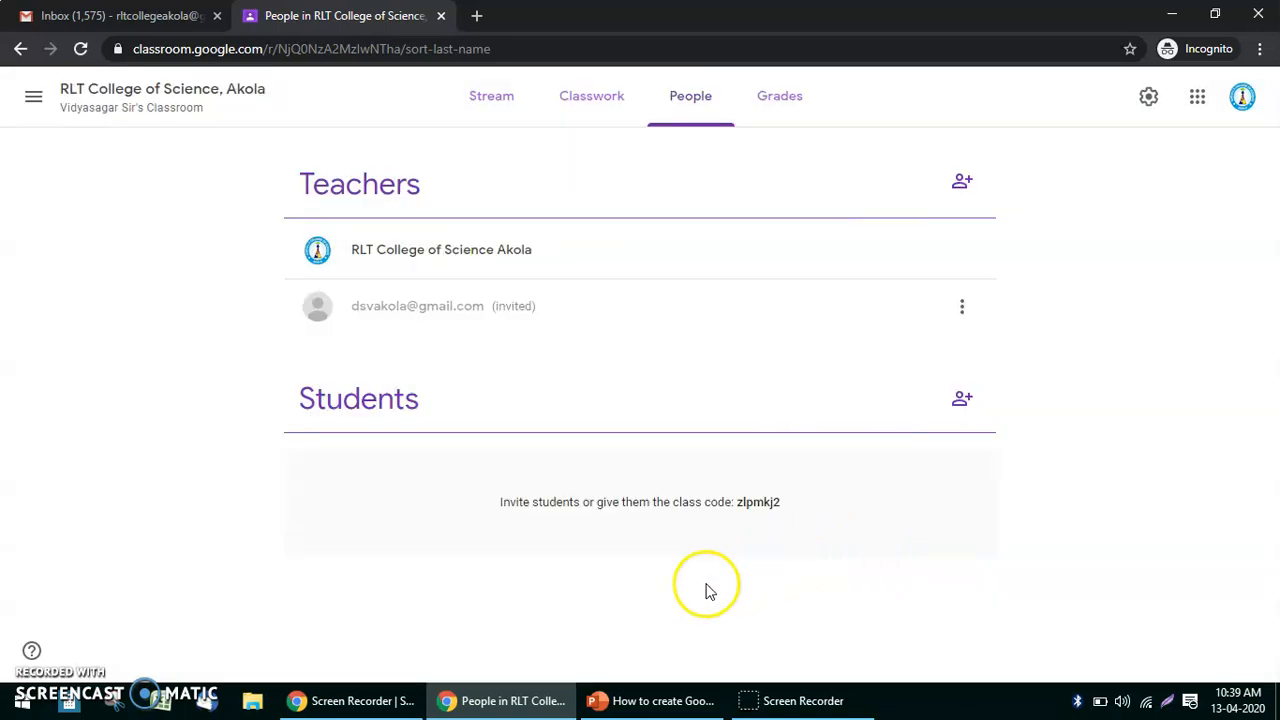
pyautogui.moveTo(392, 703)
pyautogui.click(392, 703)
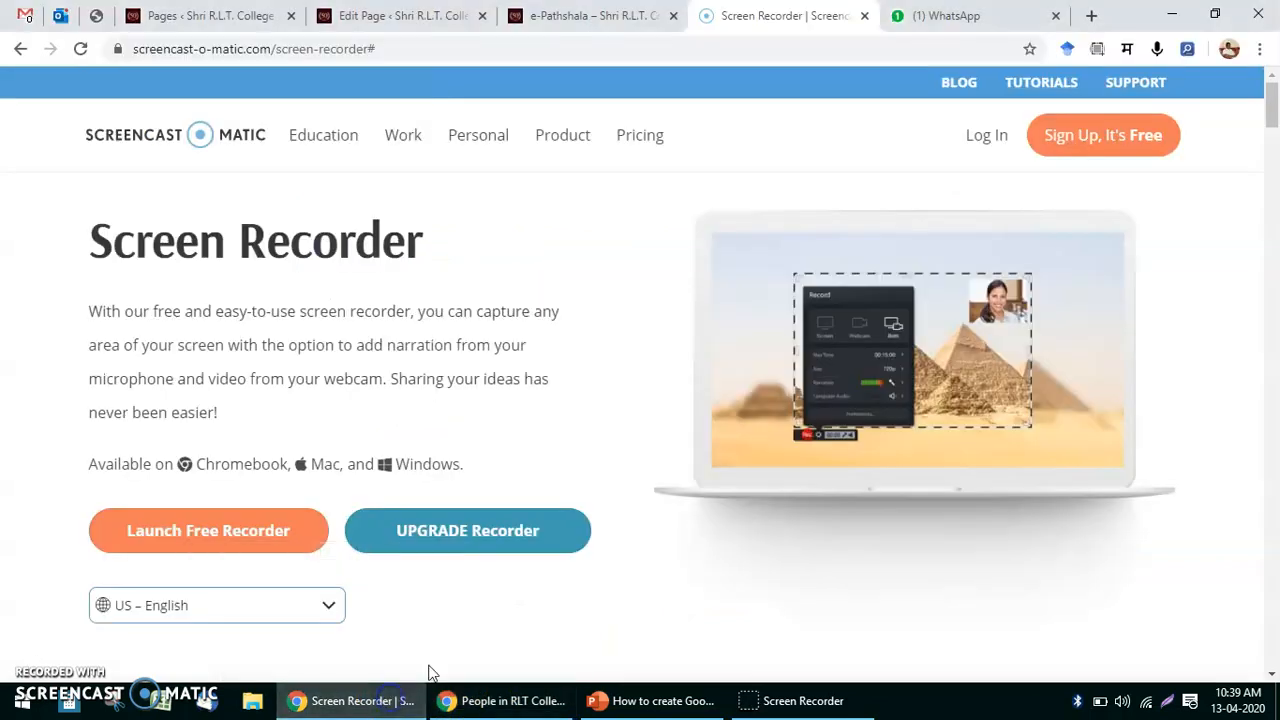
pyautogui.click(26, 15)
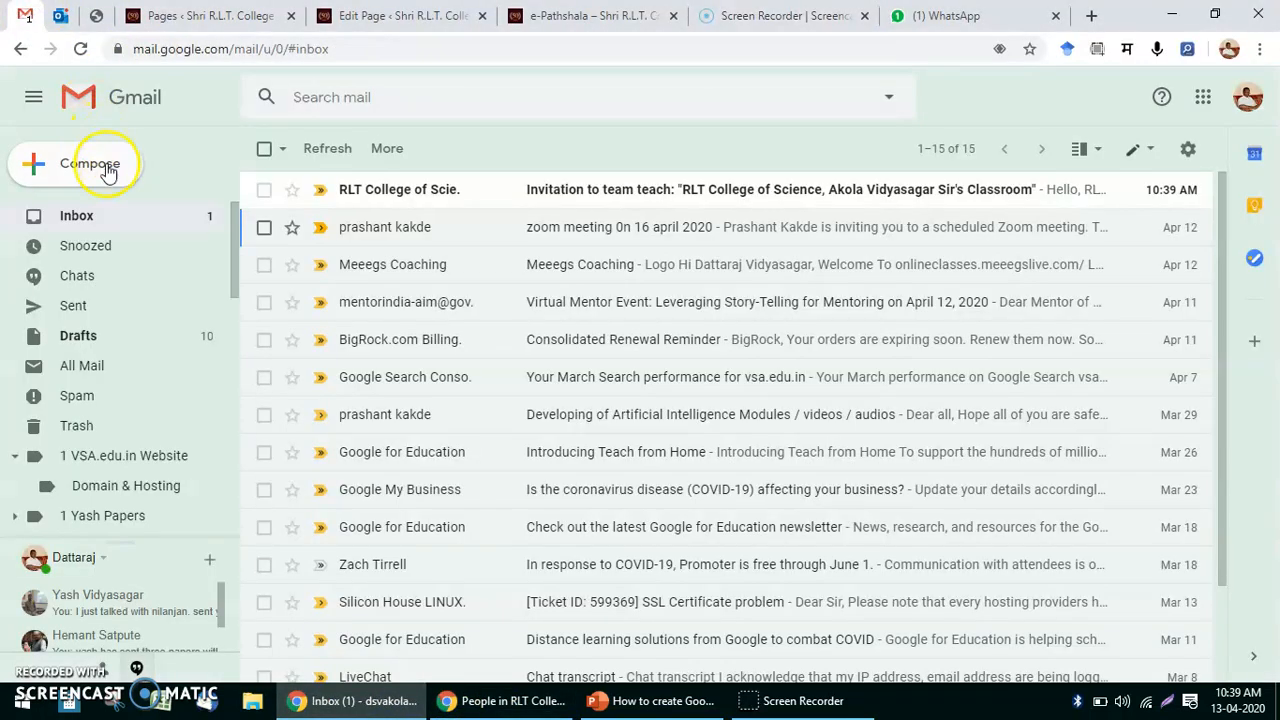
pyautogui.click(133, 227)
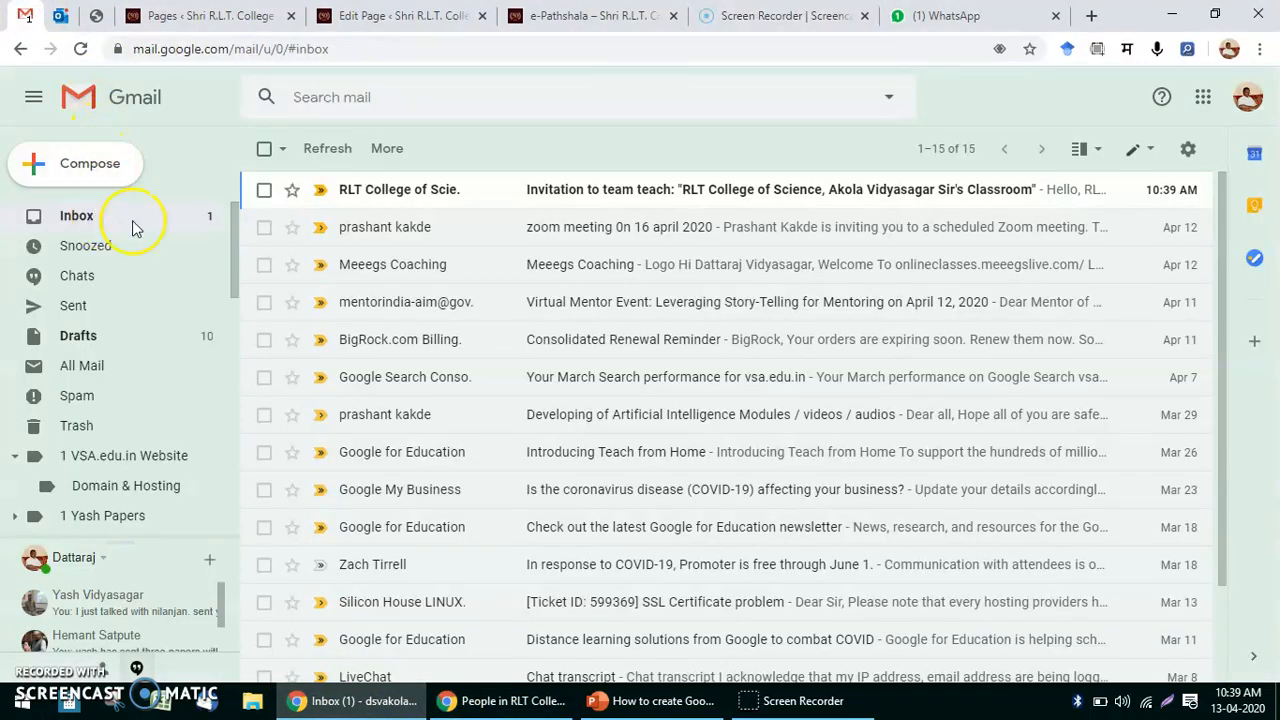
pyautogui.click(423, 192)
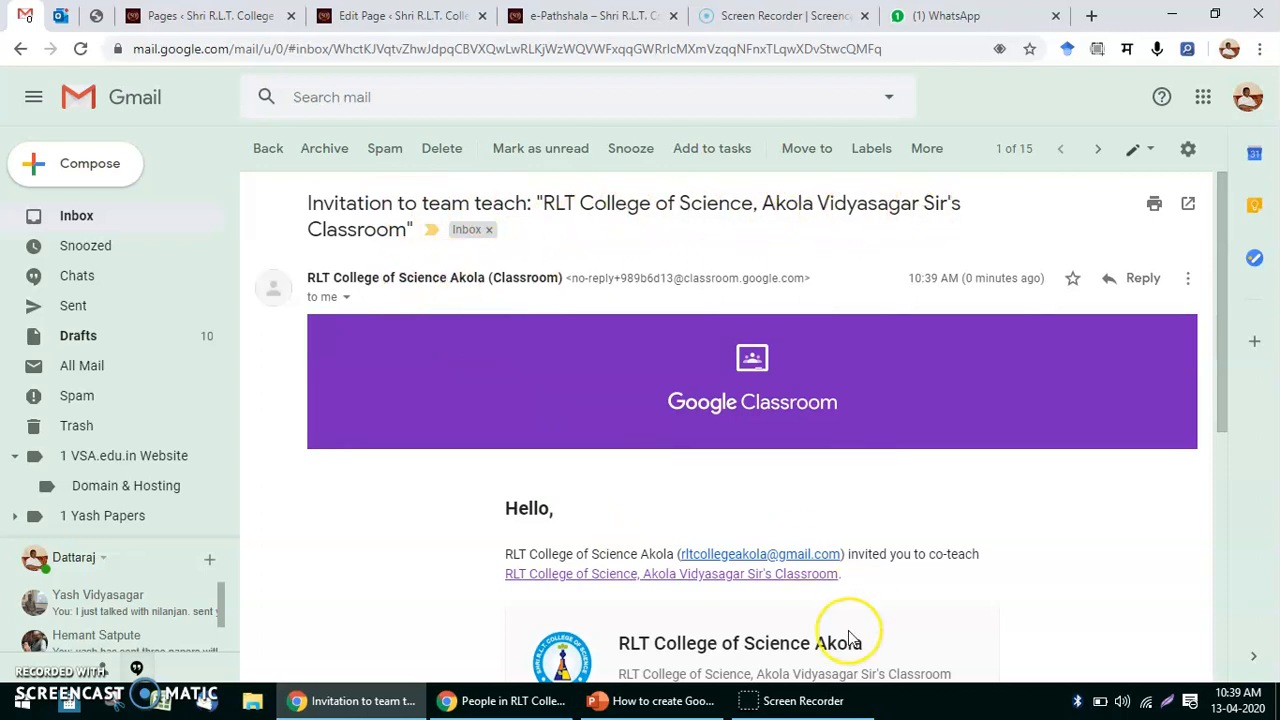
pyautogui.scroll(-3, 850, 625)
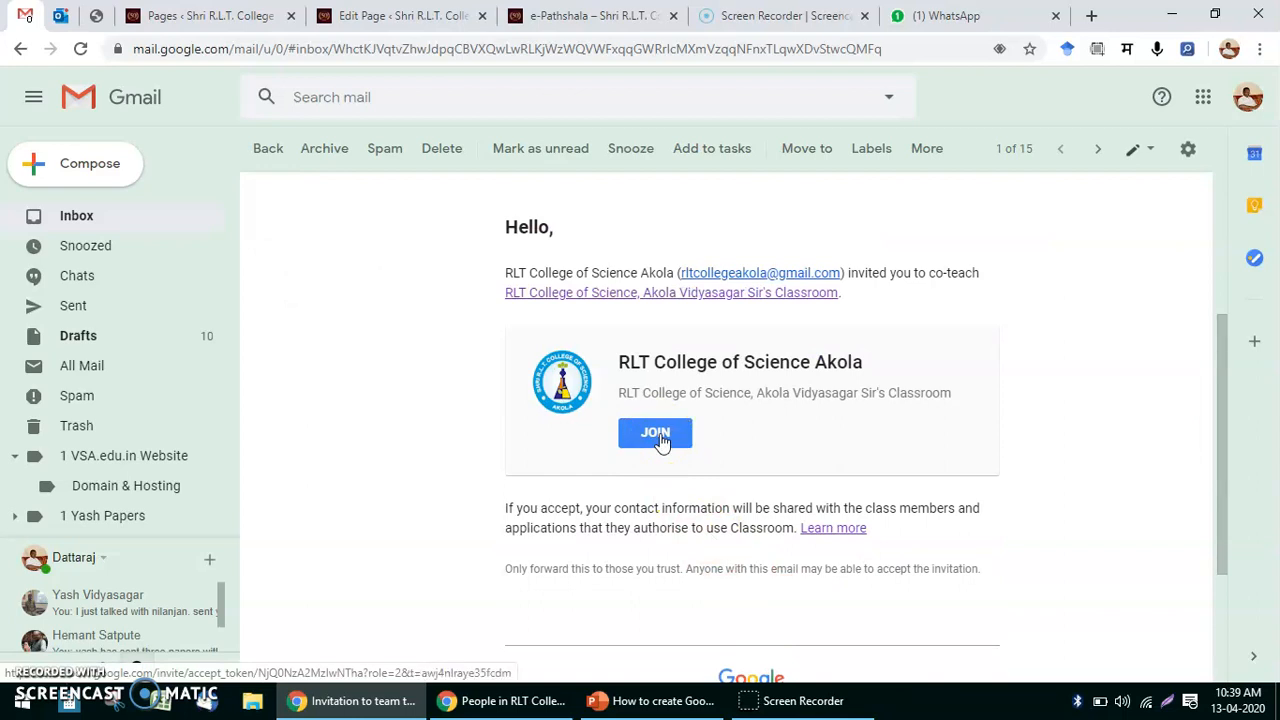
pyautogui.click(535, 704)
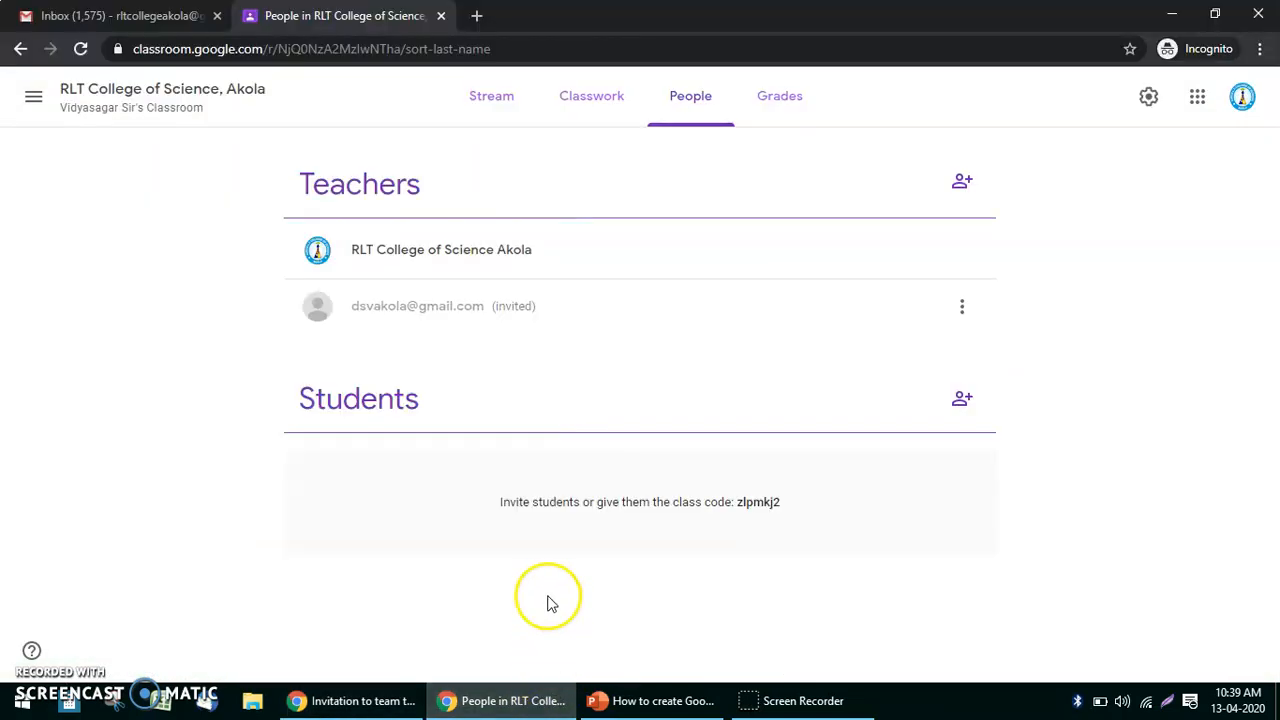
# Highlight and then deselect the invited co-teacher's entry on the People page.
pyautogui.click(354, 306)
pyautogui.moveTo(354, 306); pyautogui.dragTo(545, 302)
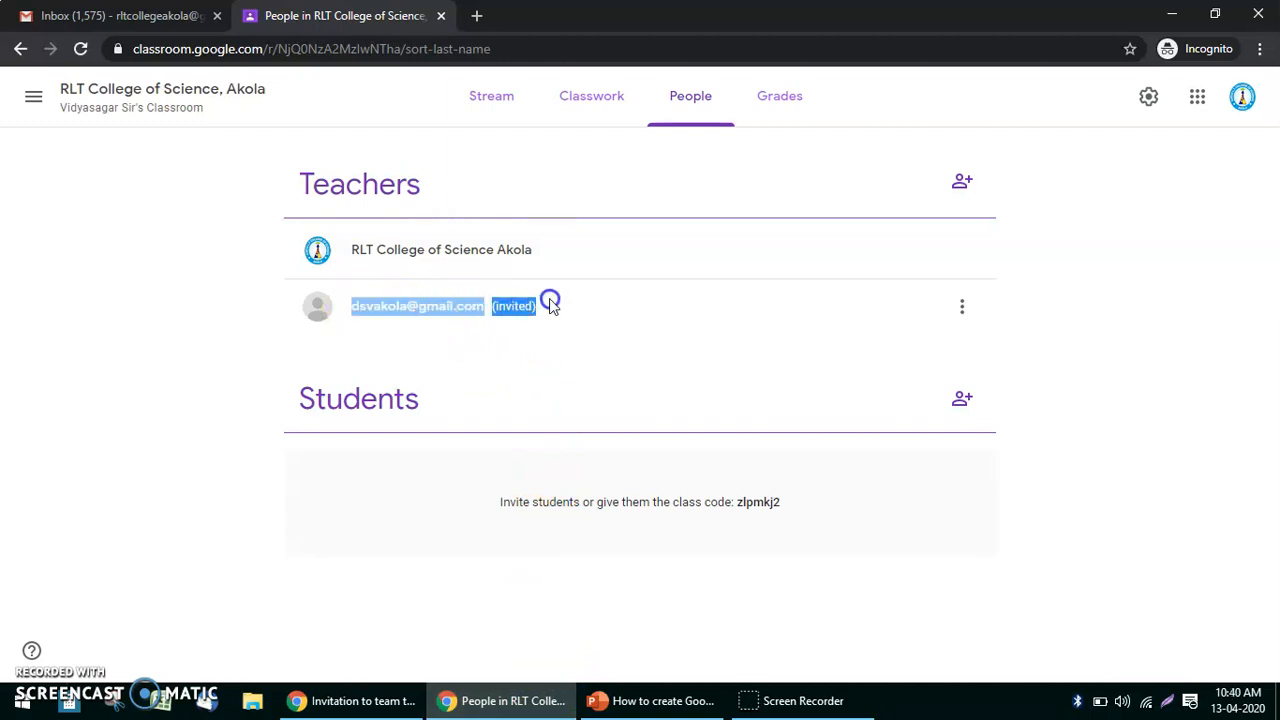
pyautogui.click(556, 346)
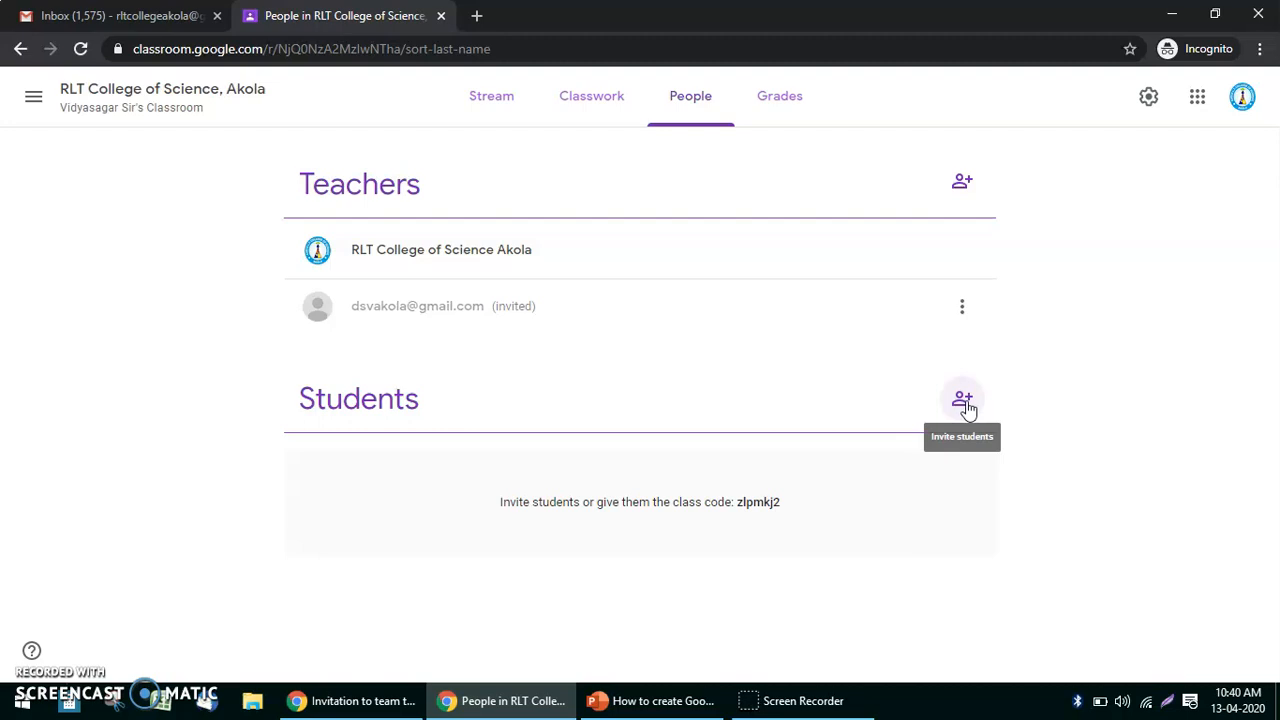
# Visit the Stream, select the class code, then go through People to Classwork.
pyautogui.click(177, 91)
pyautogui.doubleClick(293, 259)
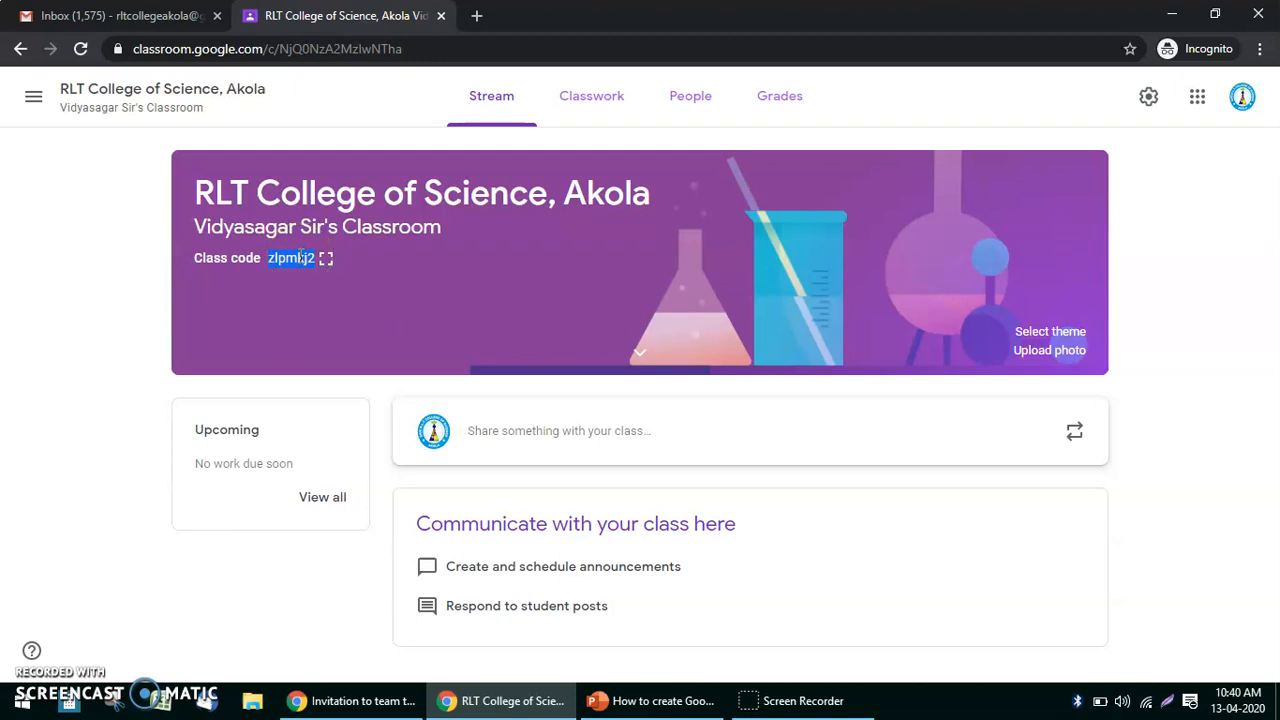
pyautogui.click(680, 105)
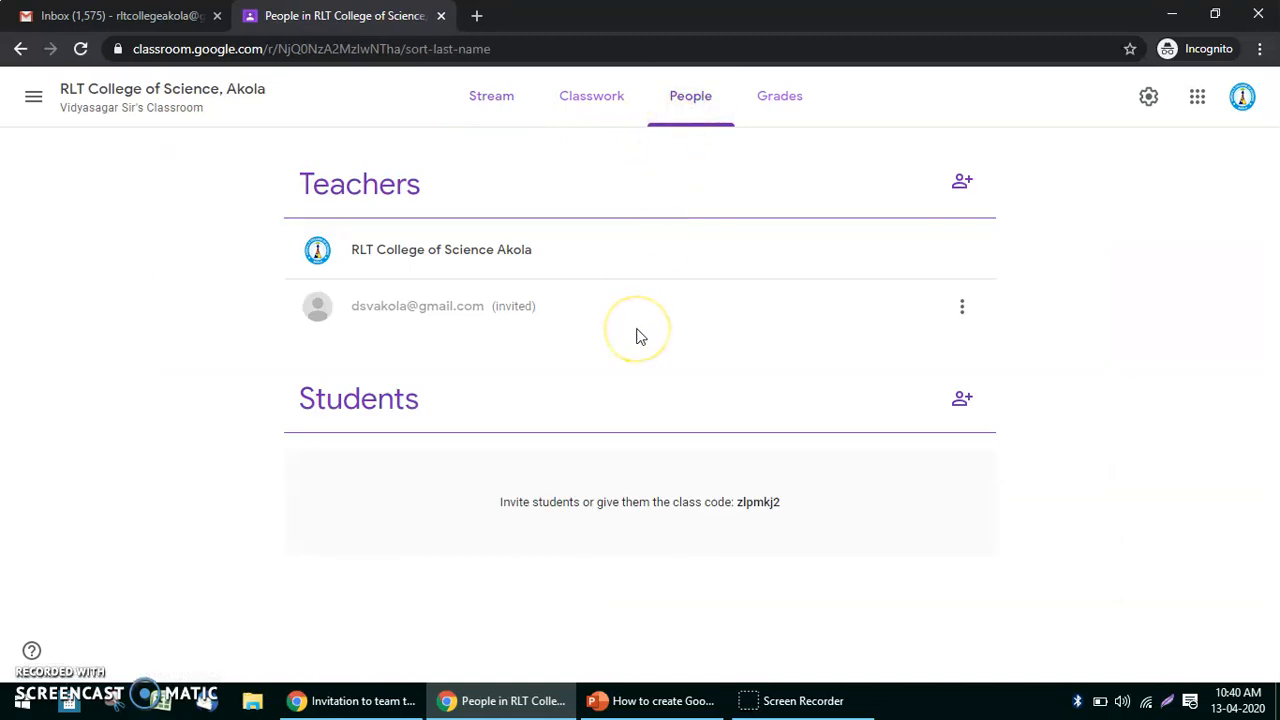
pyautogui.click(564, 104)
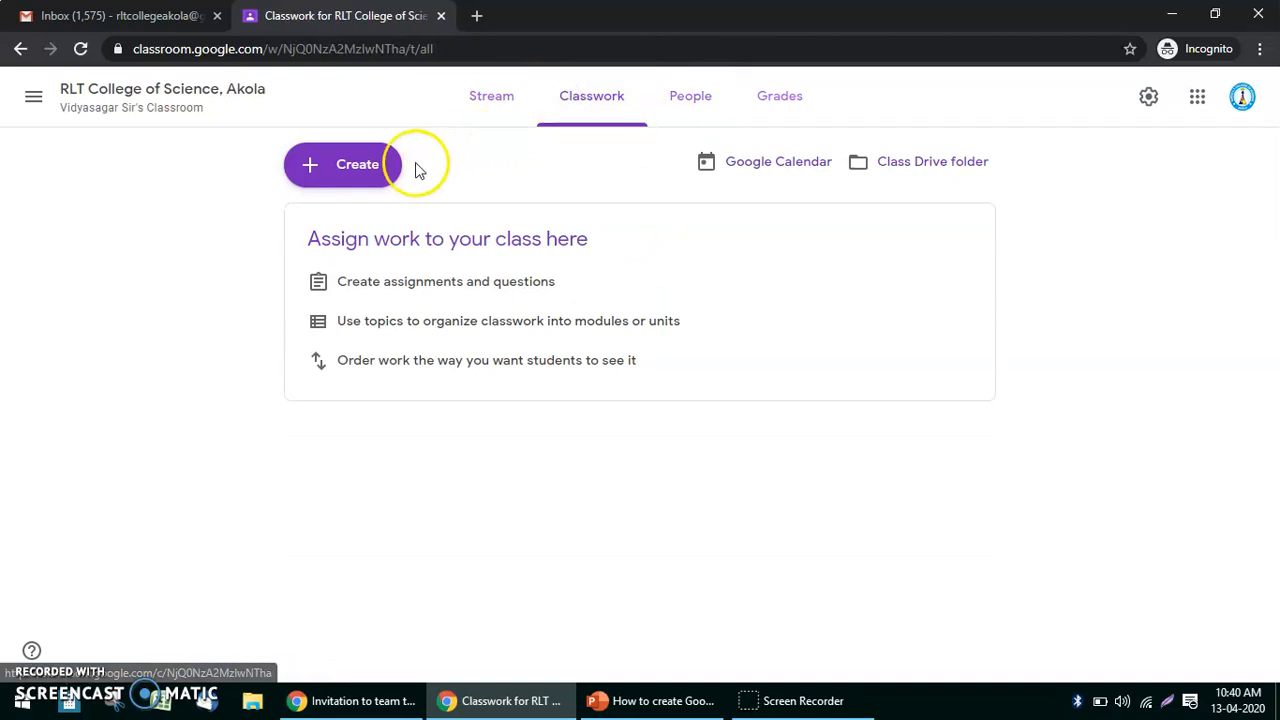
# View the empty Grades page, then open the Class settings page.
pyautogui.click(767, 100)
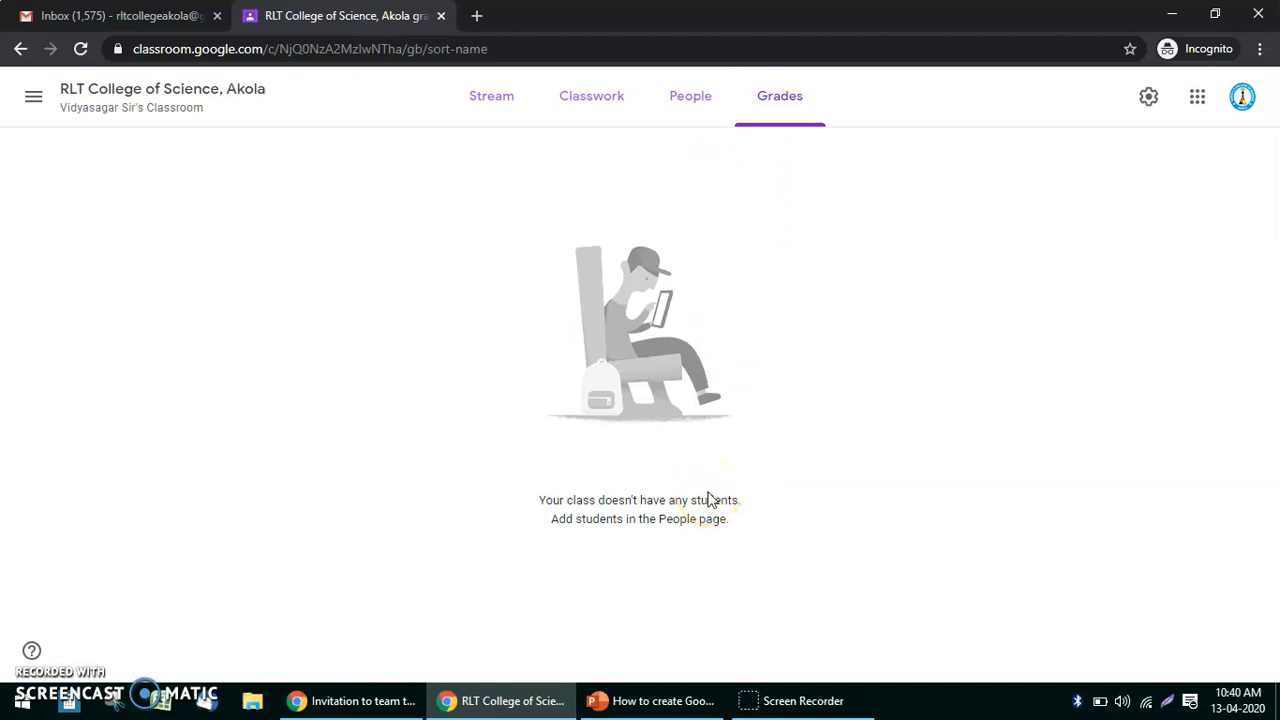
pyautogui.click(1153, 104)
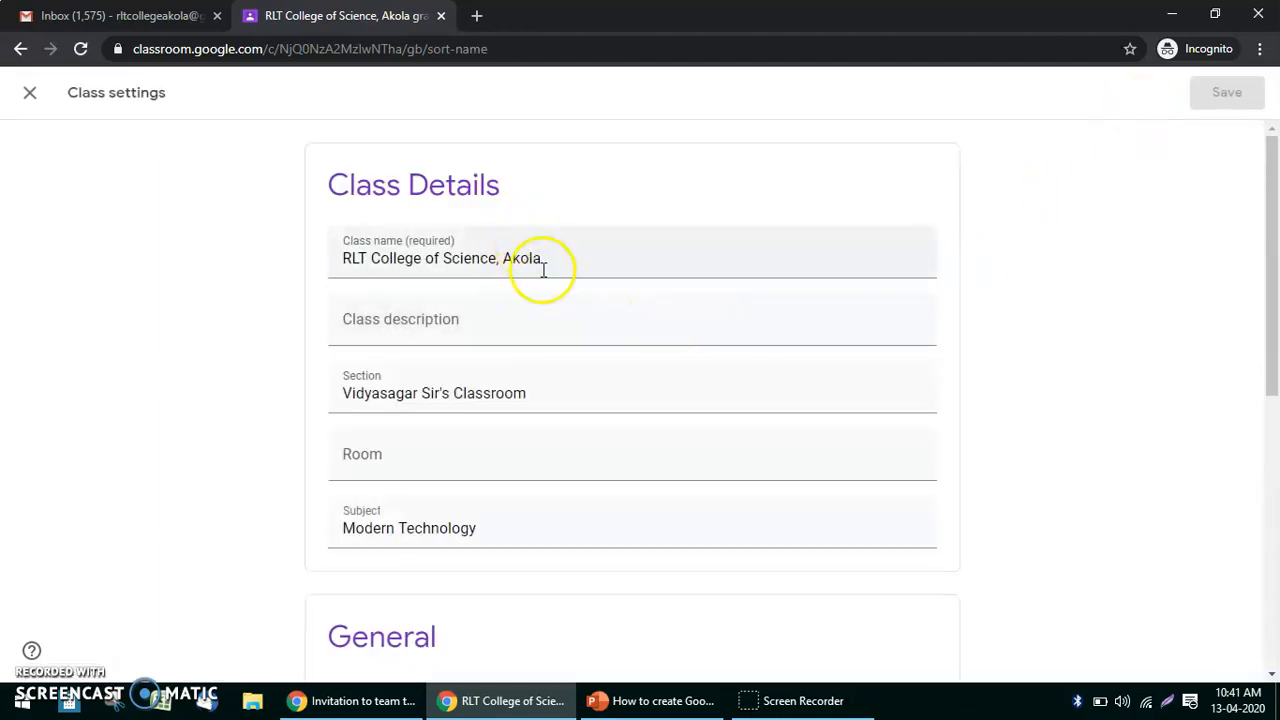
pyautogui.scroll(-4, 597, 496)
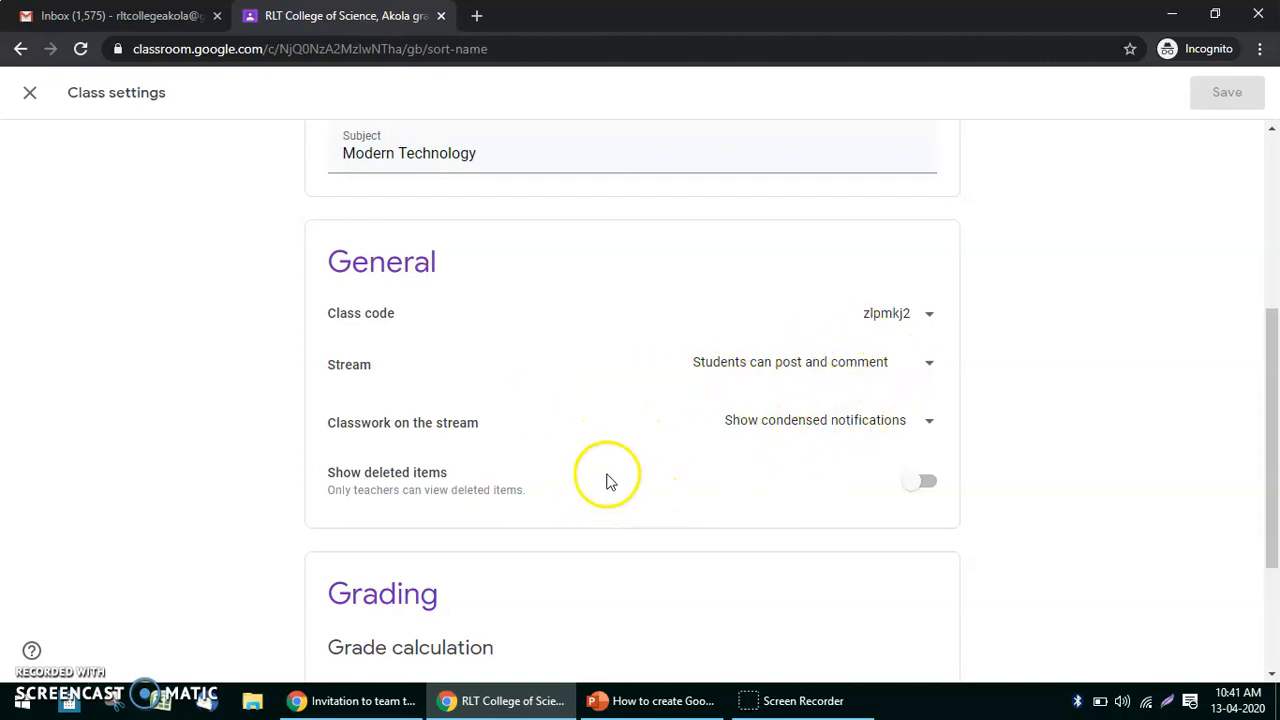
pyautogui.scroll(-2, 610, 478)
pyautogui.scroll(-1, 694, 446)
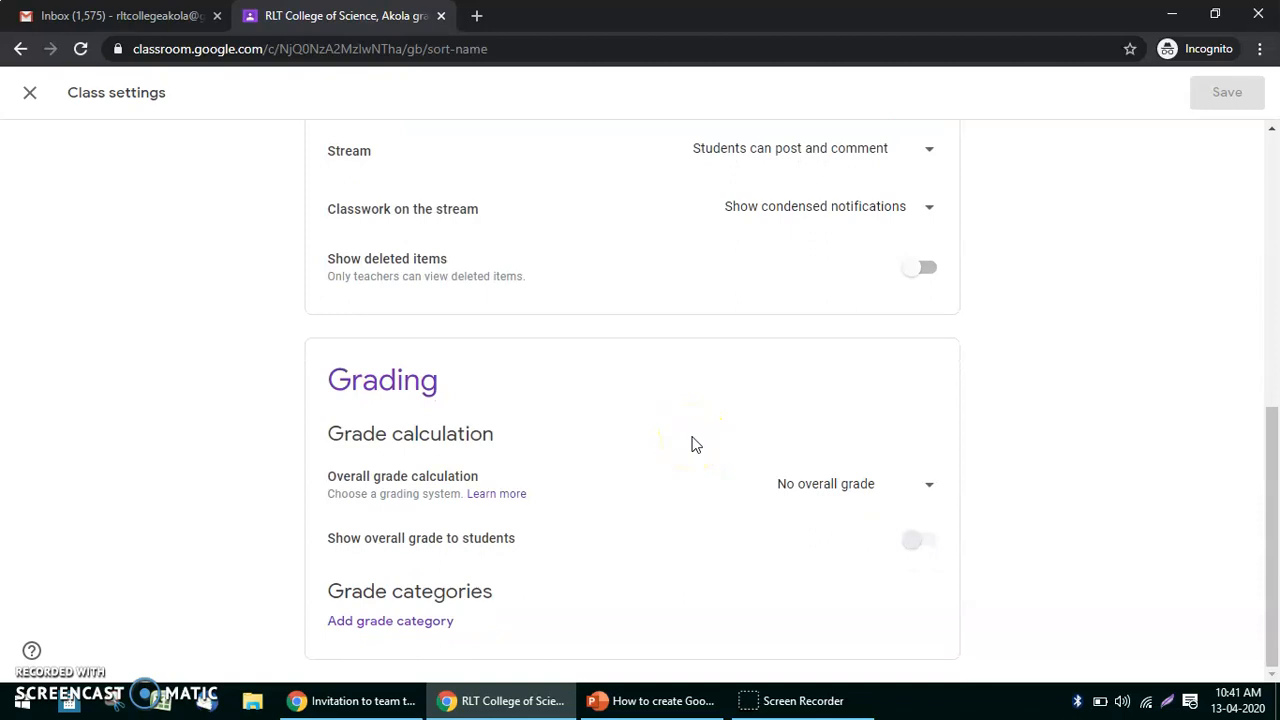
pyautogui.scroll(6, 737, 480)
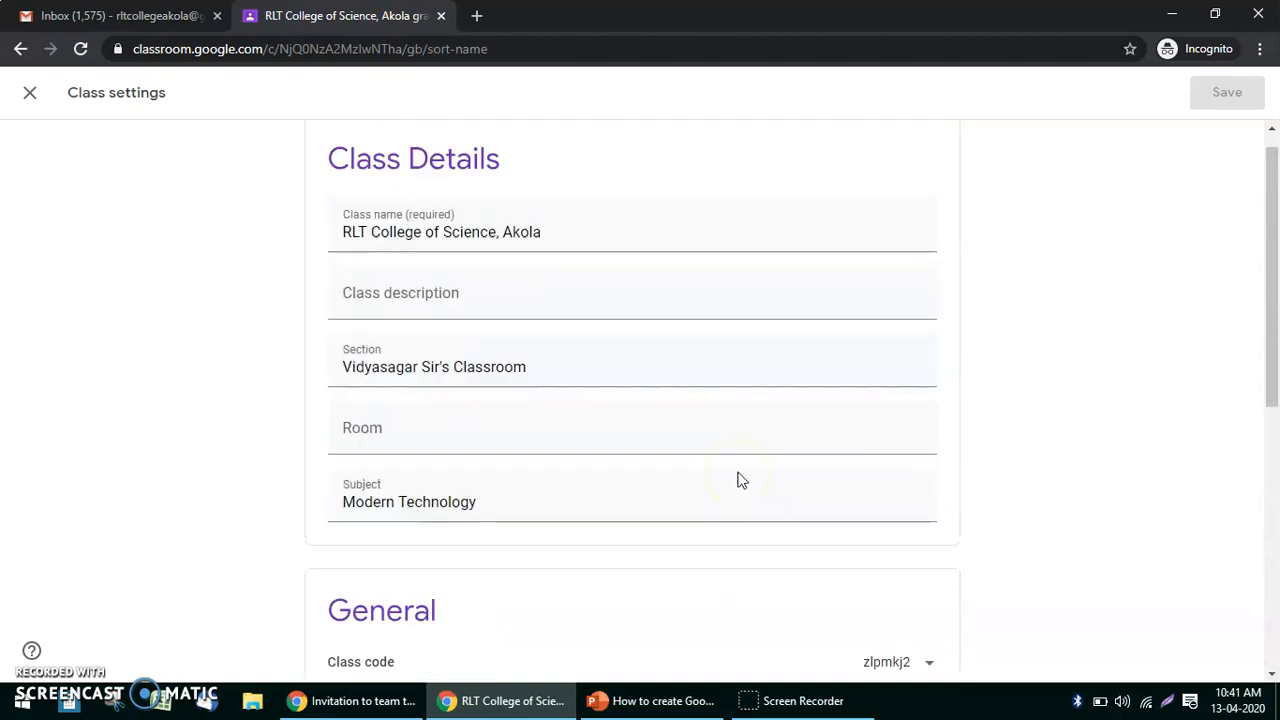
pyautogui.scroll(1, 737, 480)
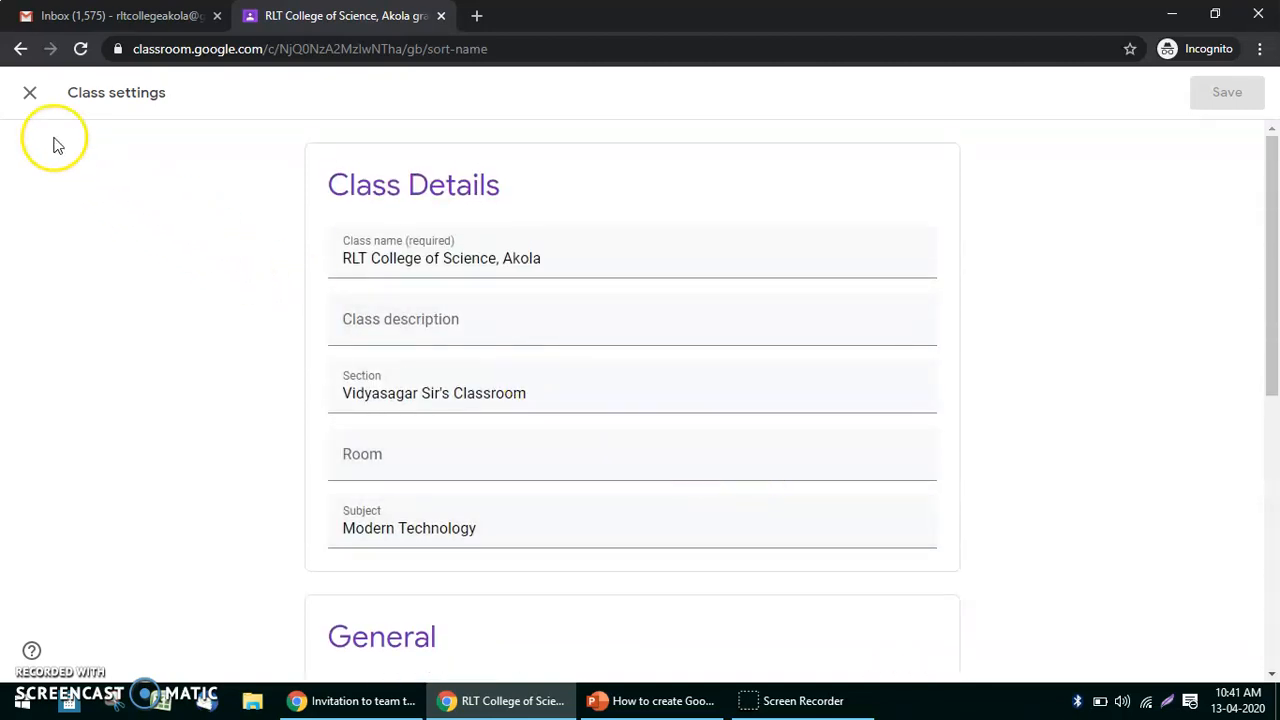
pyautogui.click(30, 92)
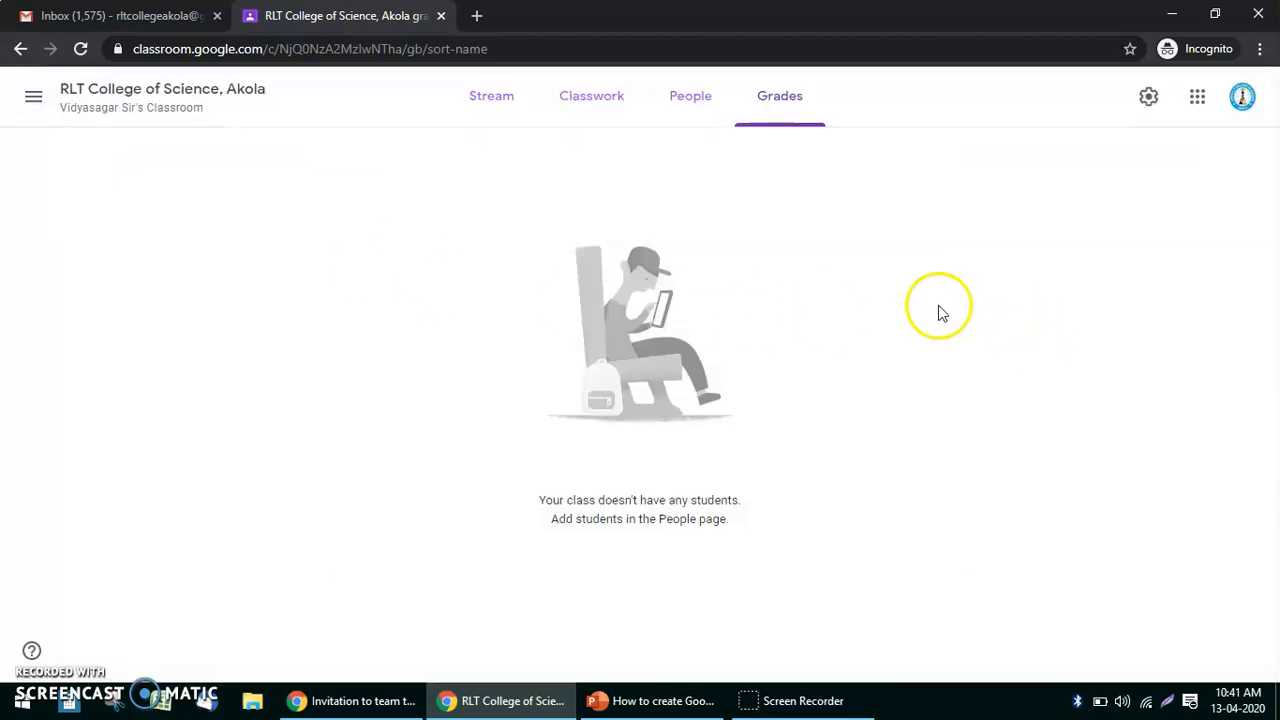
# Return to the Stream and expand the class banner to show the class code and subject Modern Technology.
pyautogui.click(490, 100)
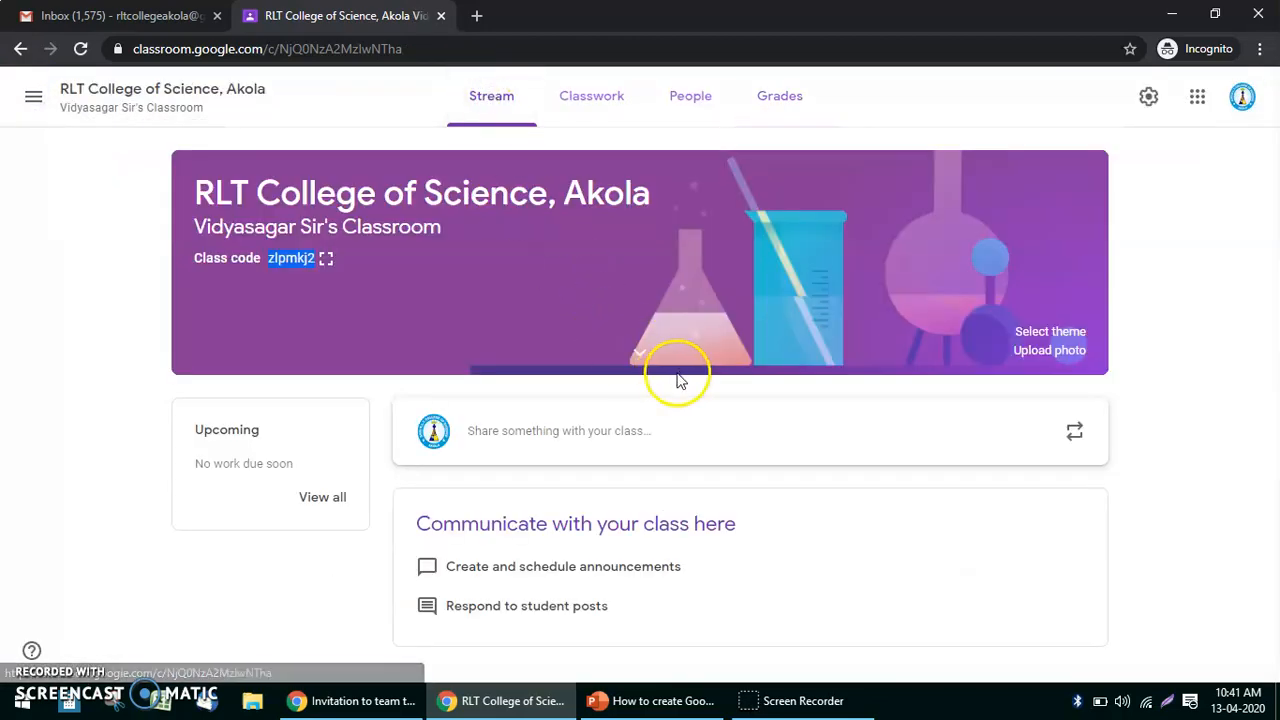
pyautogui.click(638, 353)
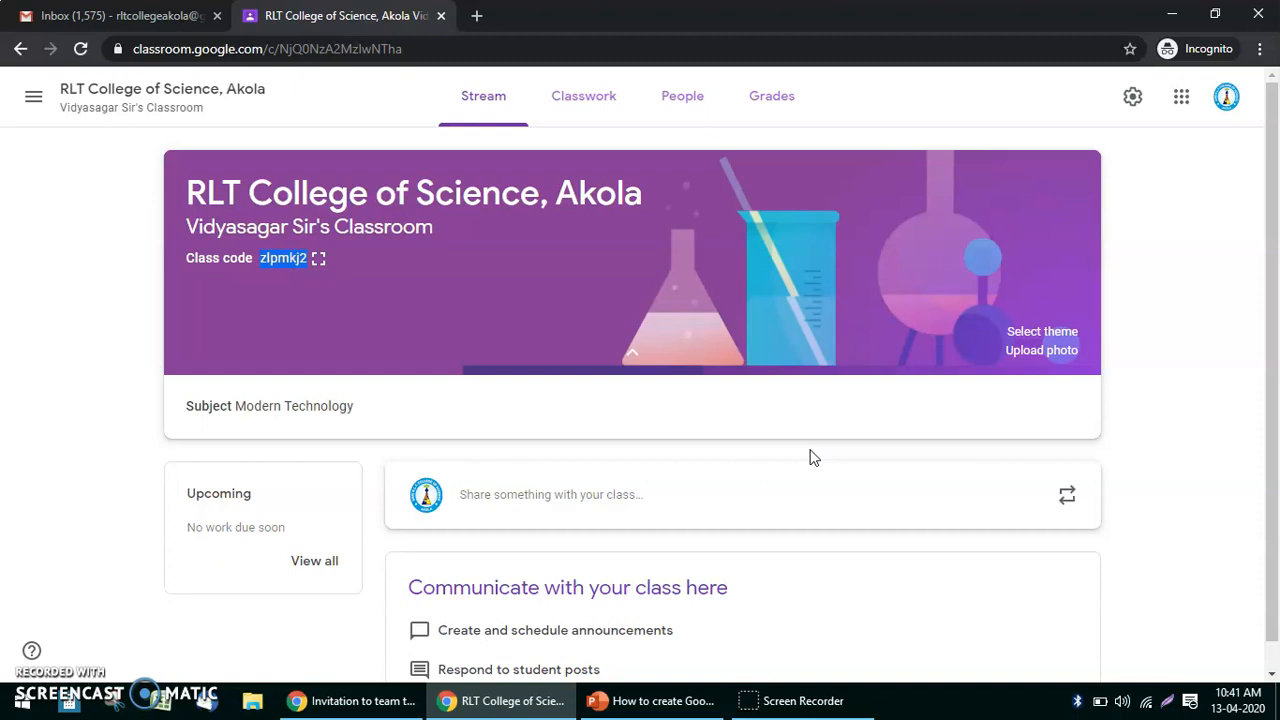
pyautogui.click(805, 331)
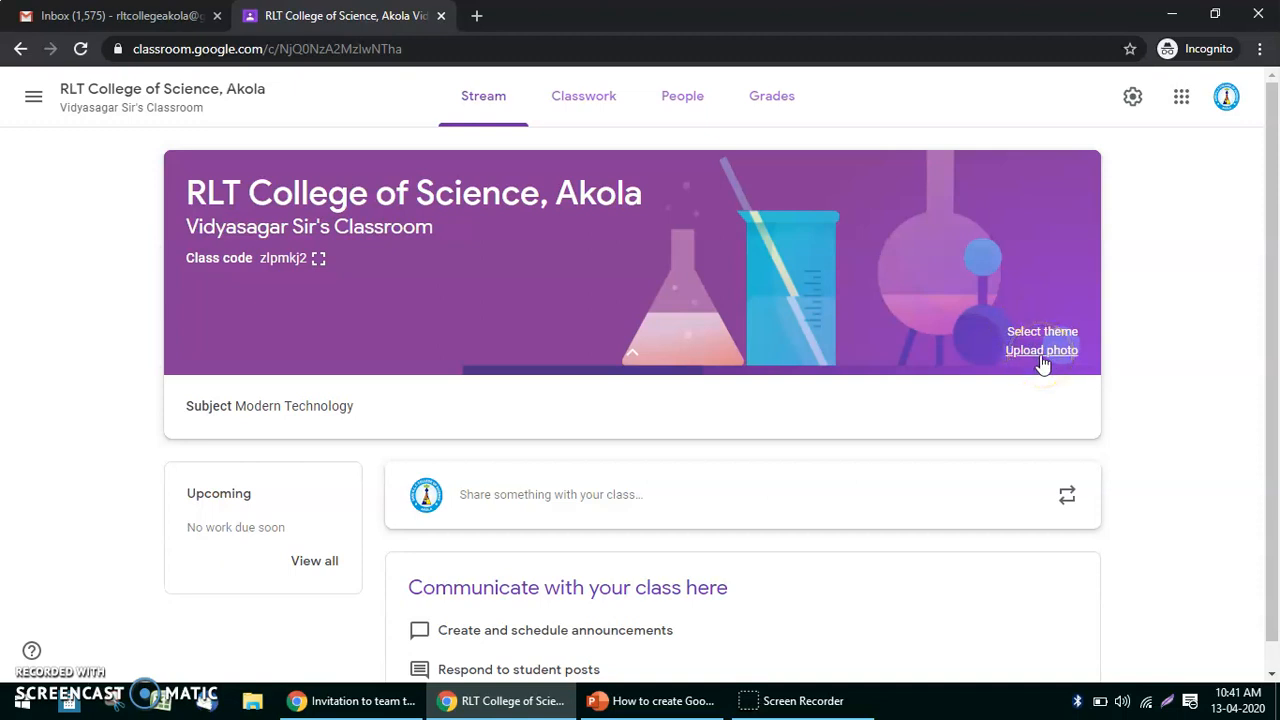
pyautogui.click(827, 321)
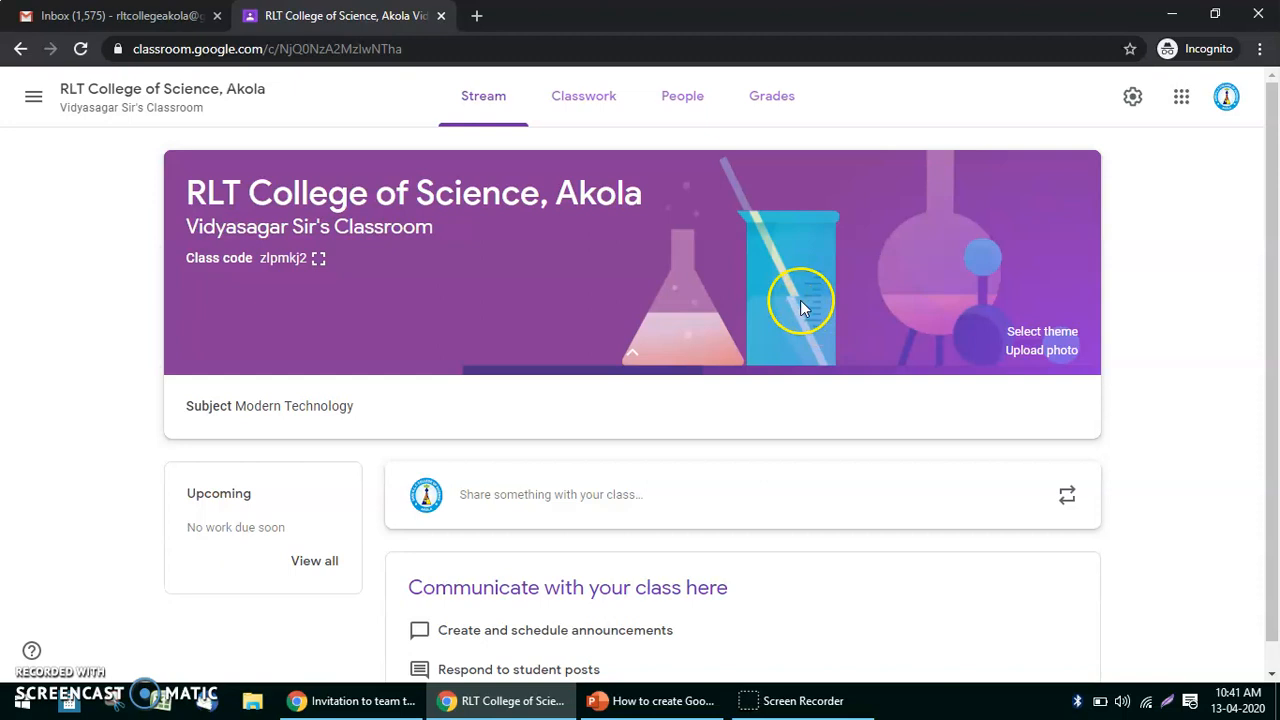